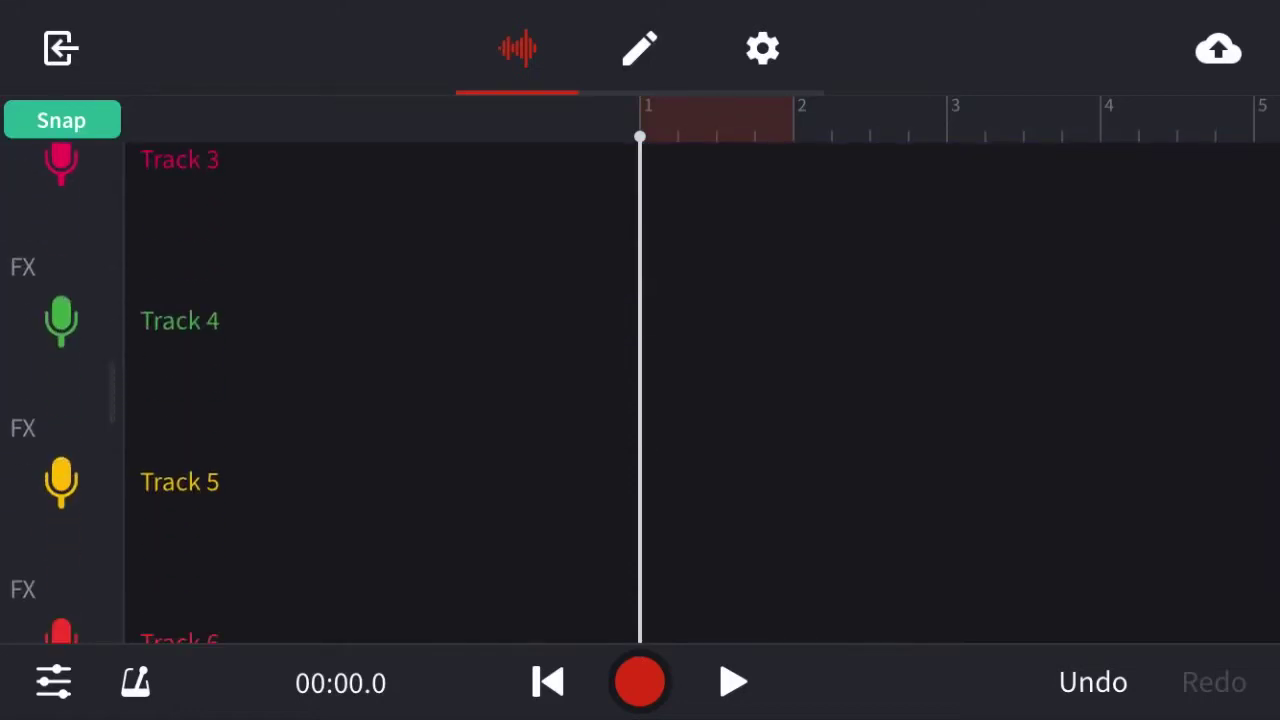
scroll(640, 400, "down", 2)
Step: Check Track 6's Spvnz effect, return to all tracks, and play from the beginning
left_click(380, 464)
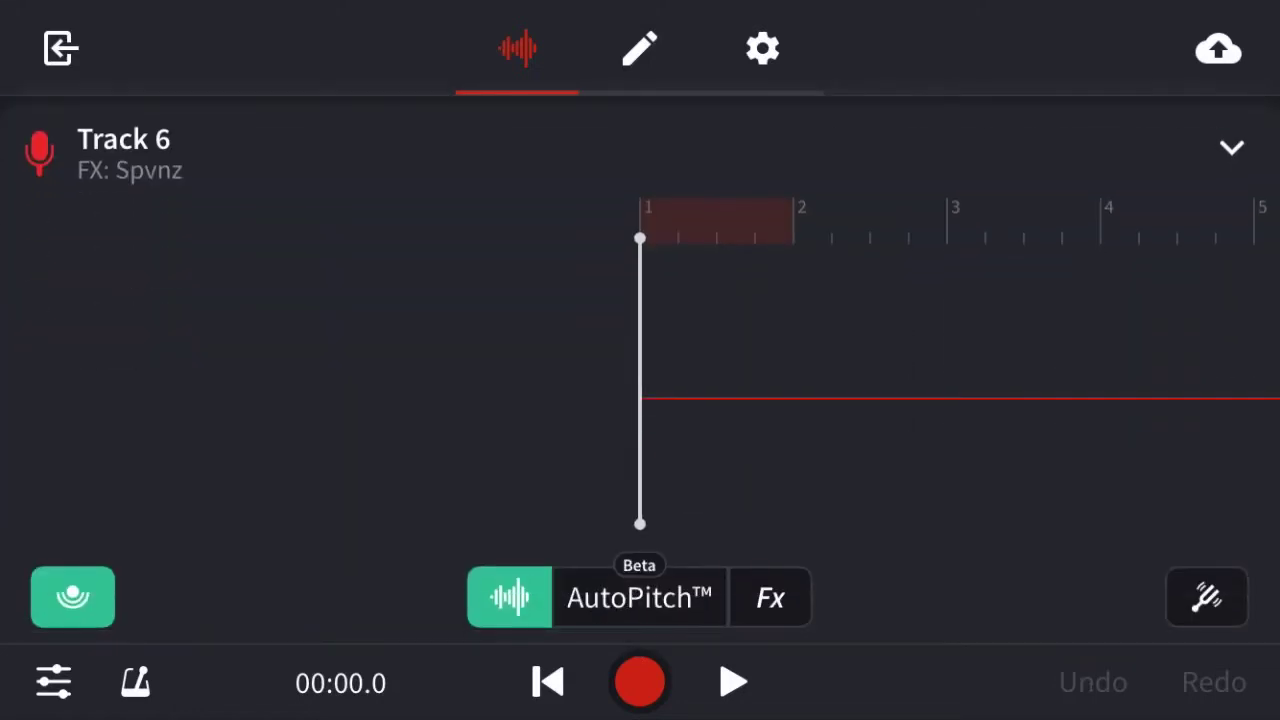
left_click(1232, 148)
scroll(640, 400, "up", 3)
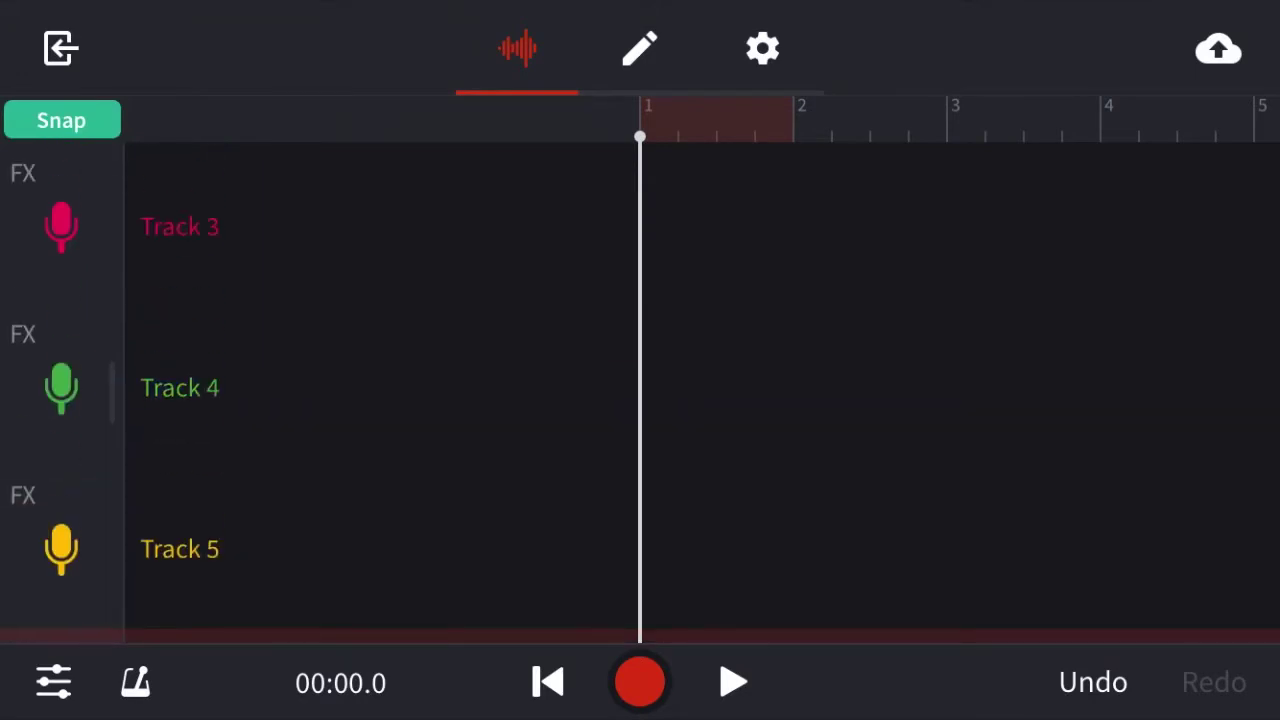
scroll(640, 400, "up", 3)
key("space")
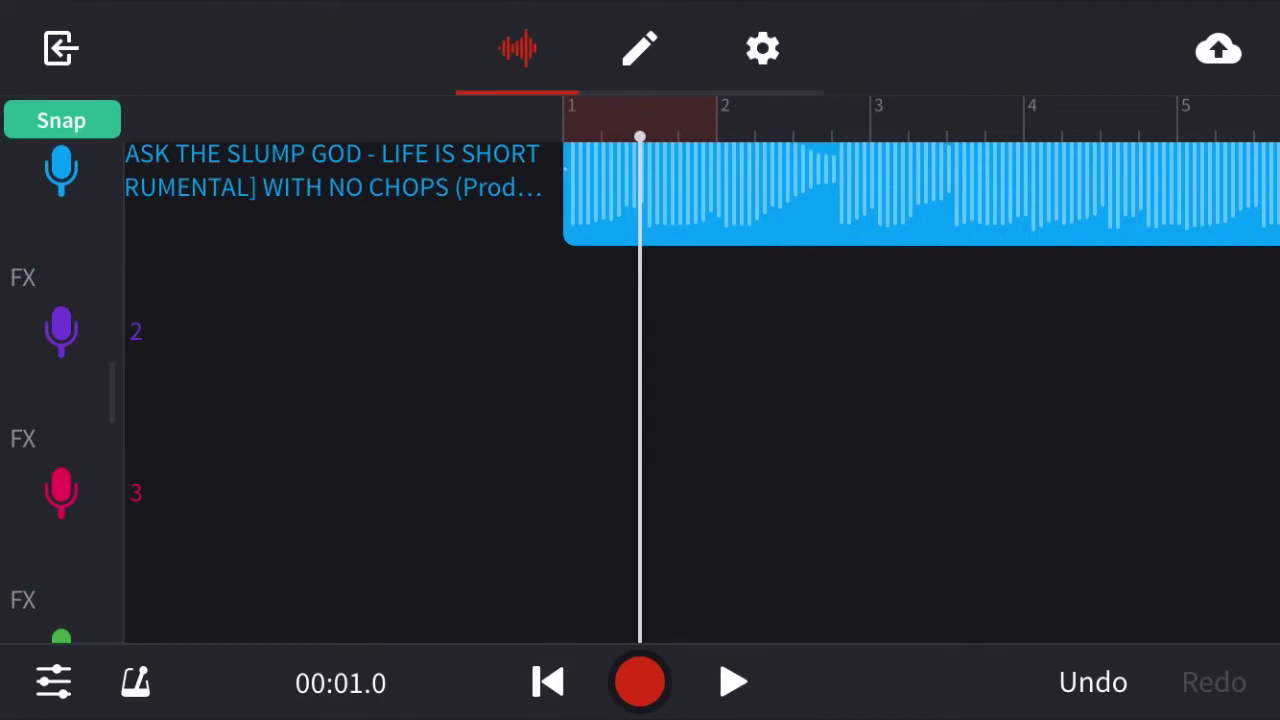
scroll(700, 400, "right", 10)
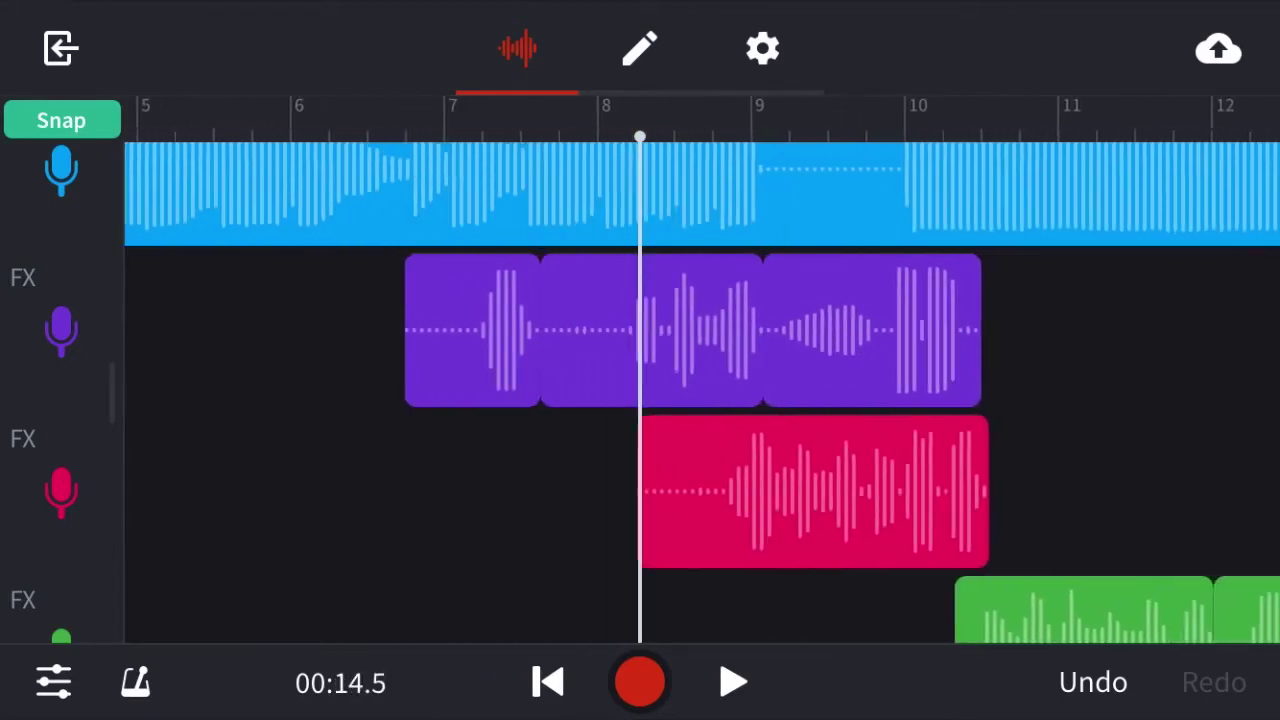
scroll(700, 400, "right", 5)
scroll(700, 400, "down", 3)
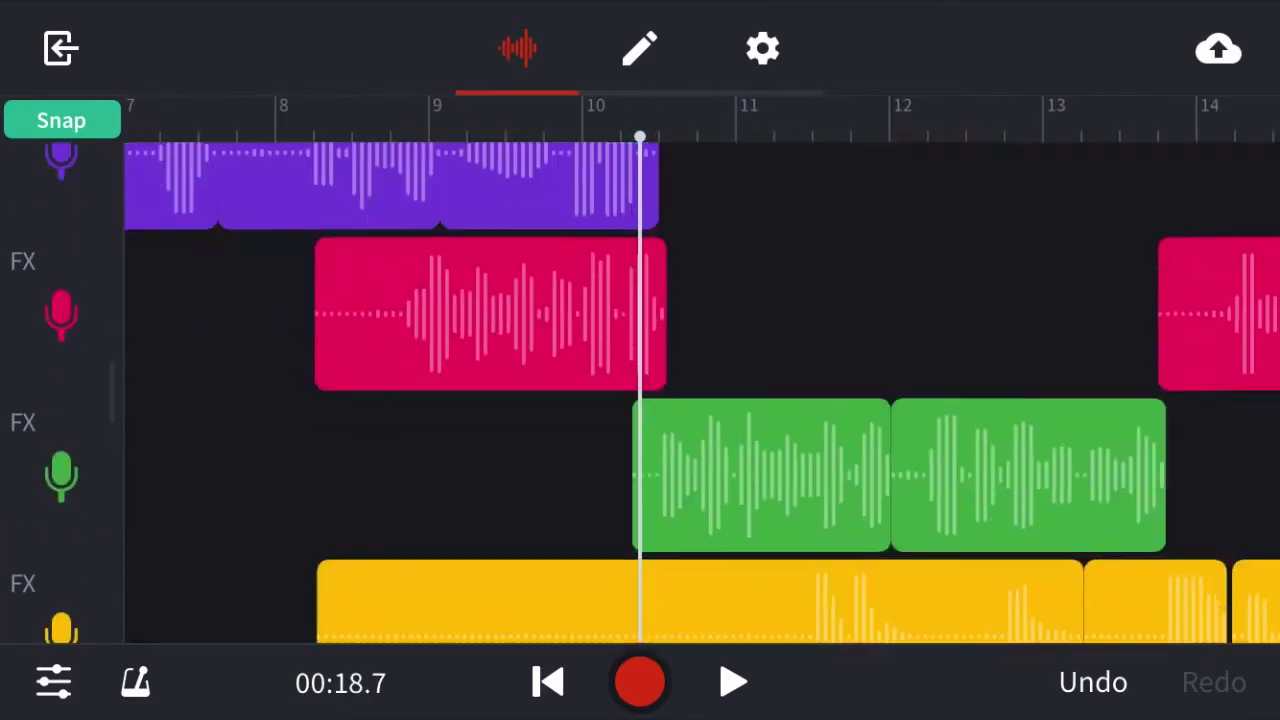
scroll(700, 400, "down", 3)
scroll(700, 400, "up", 2)
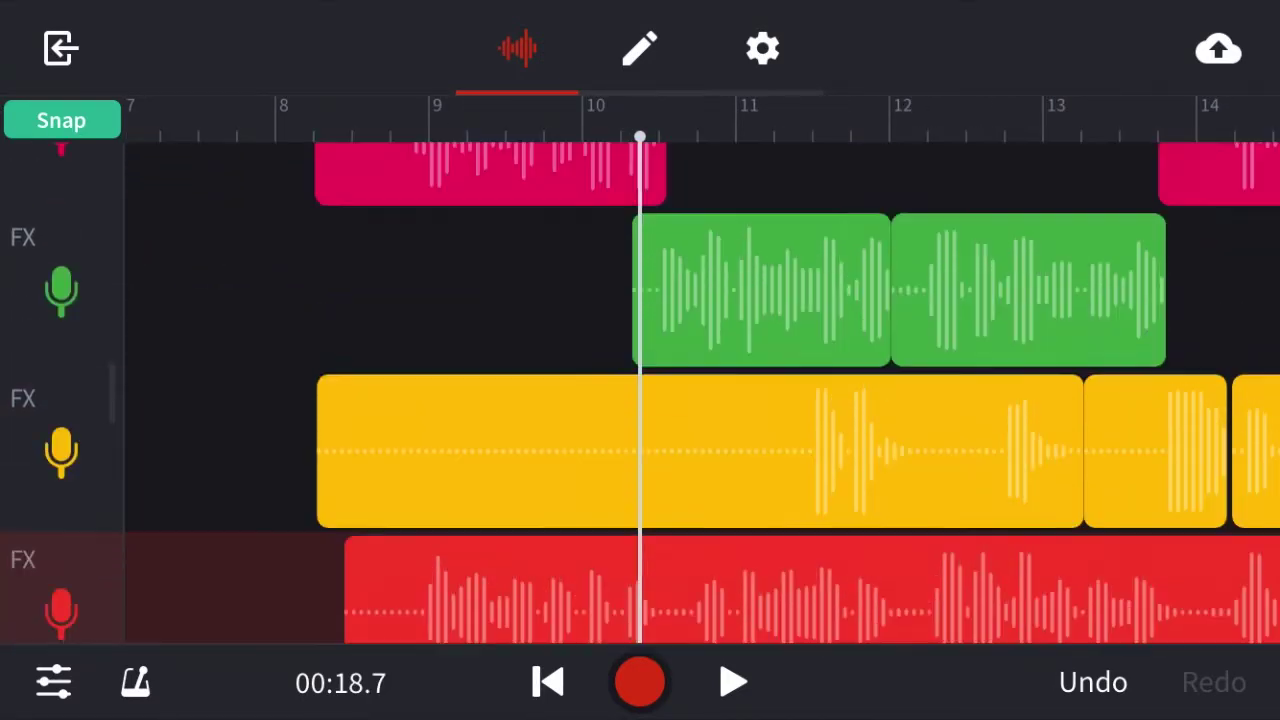
scroll(700, 400, "up", 3)
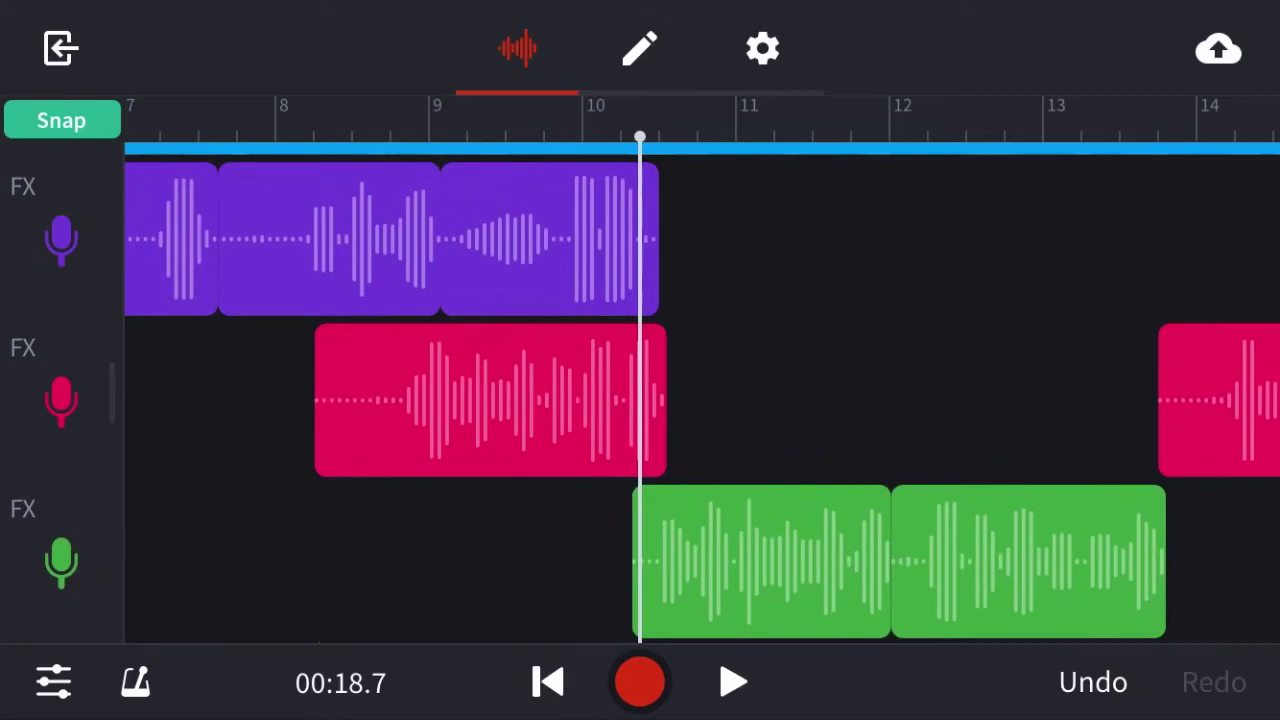
scroll(700, 400, "left", 3)
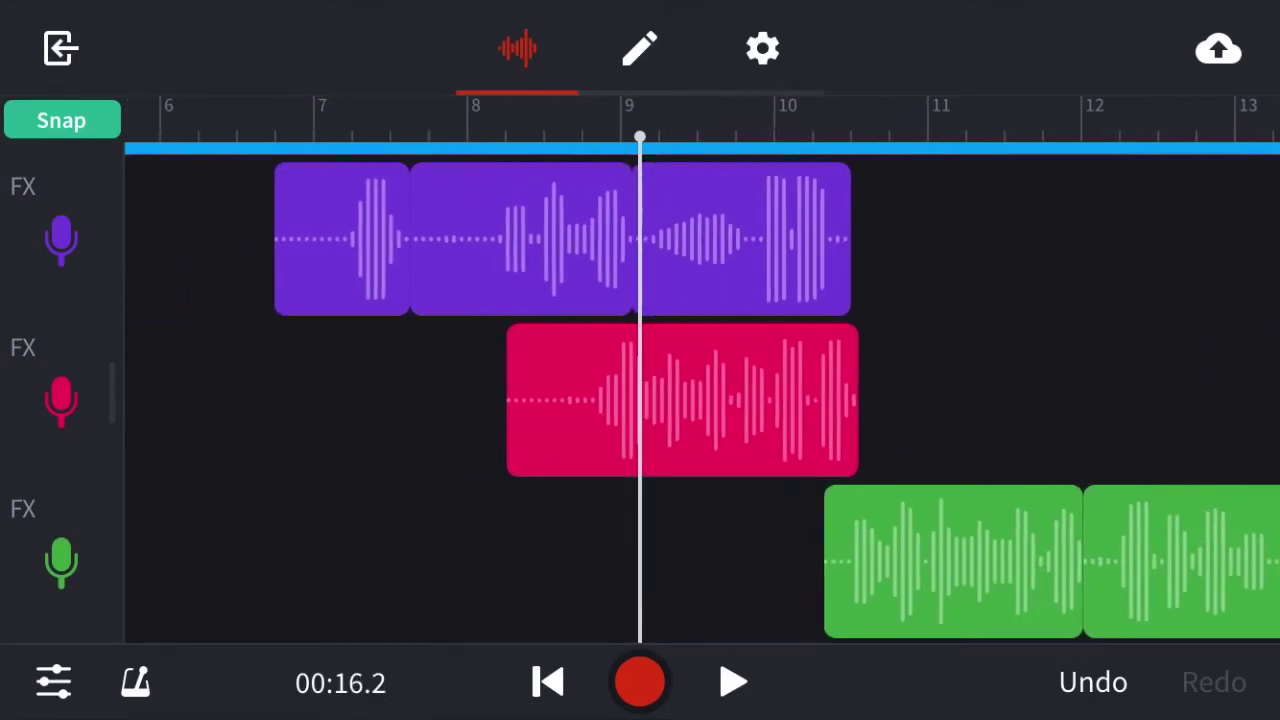
scroll(700, 400, "left", 3)
scroll(700, 400, "up", 3)
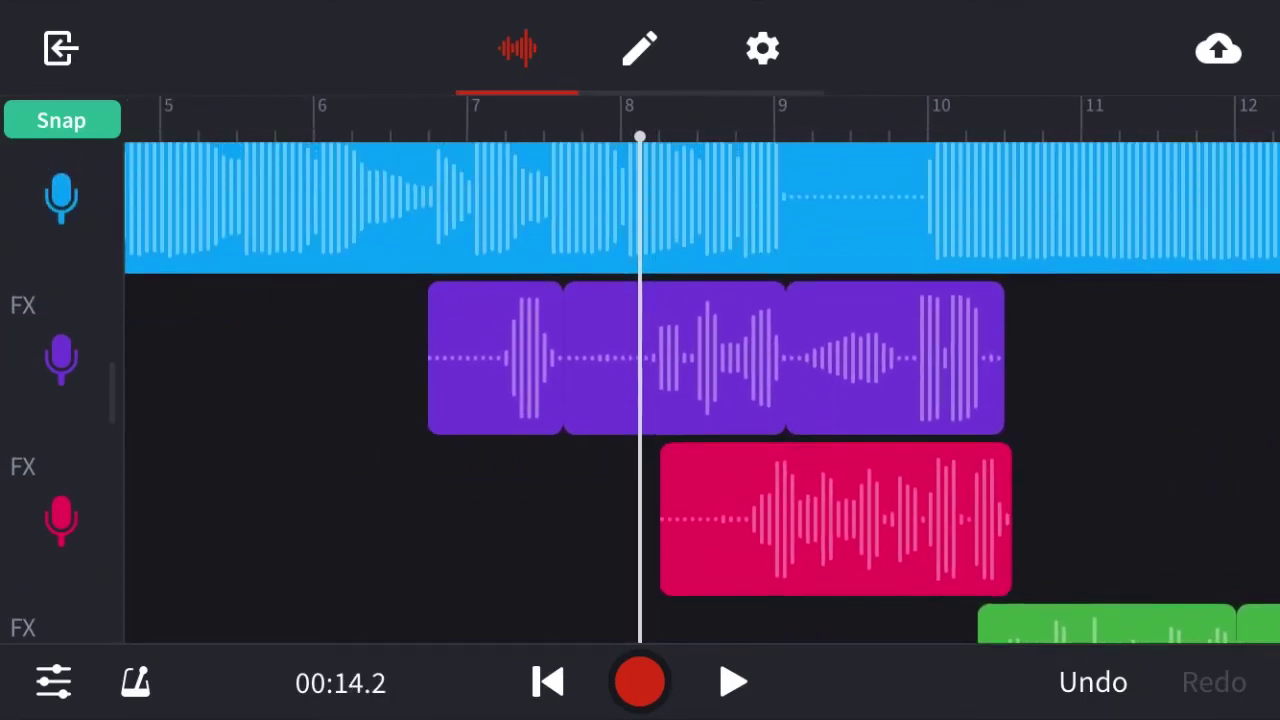
scroll(700, 400, "left", 2)
scroll(700, 400, "right", 3)
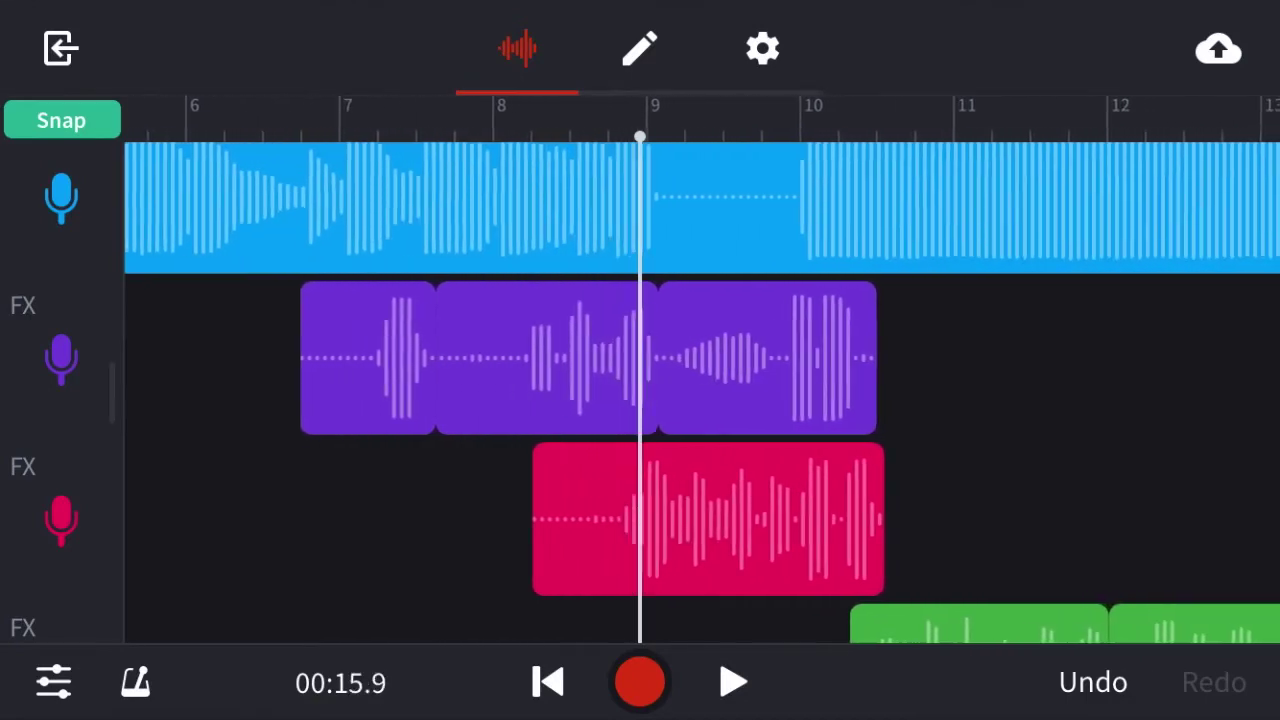
scroll(700, 400, "left", 2)
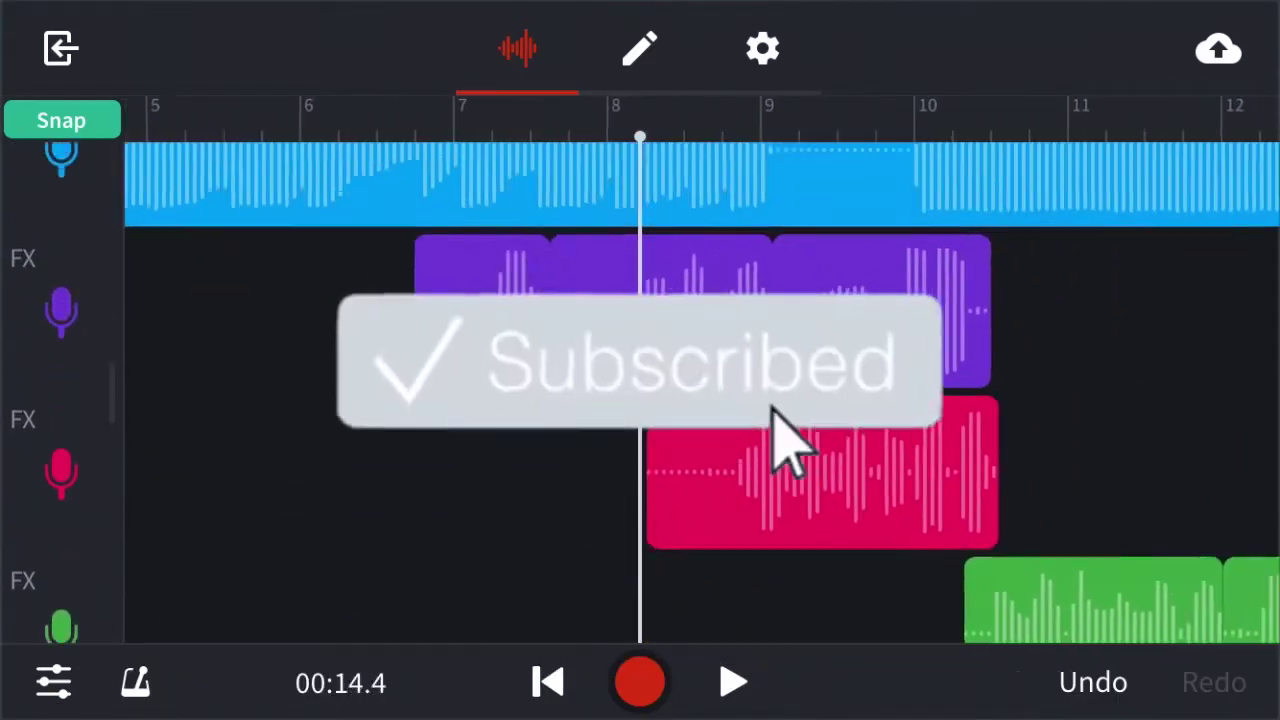
scroll(700, 400, "down", 2)
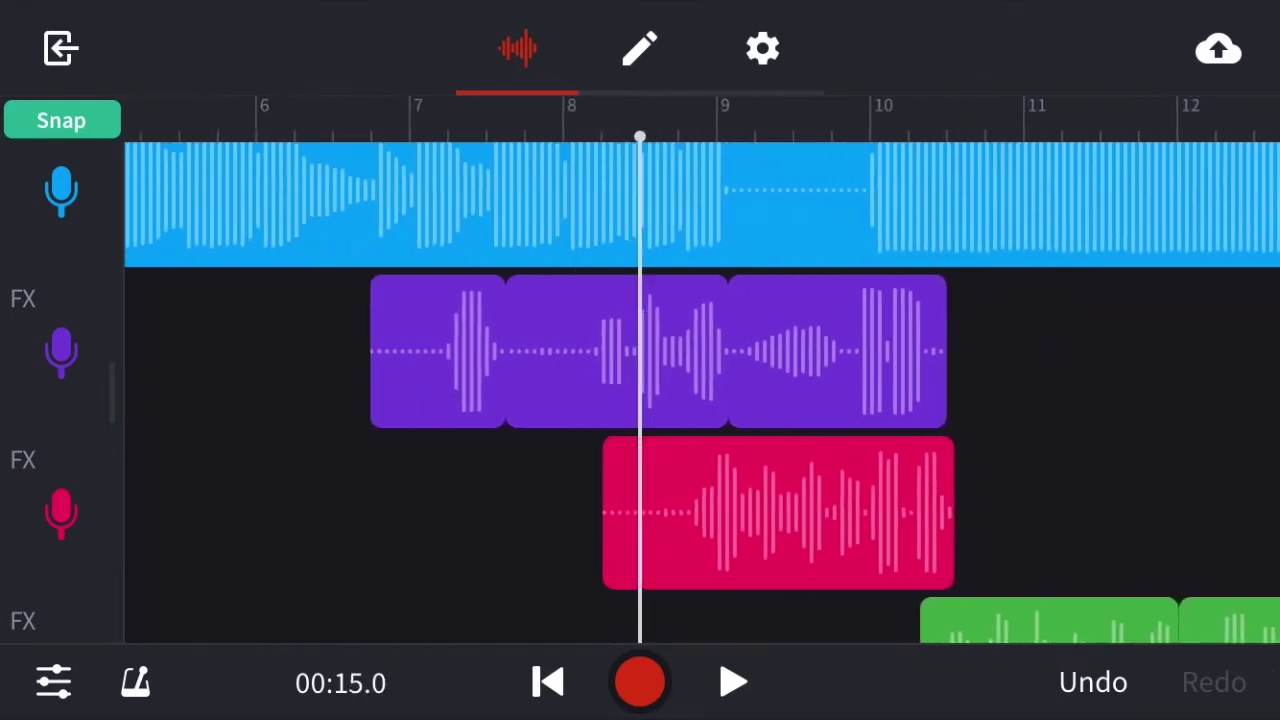
scroll(700, 400, "right", 8)
scroll(700, 400, "left", 8)
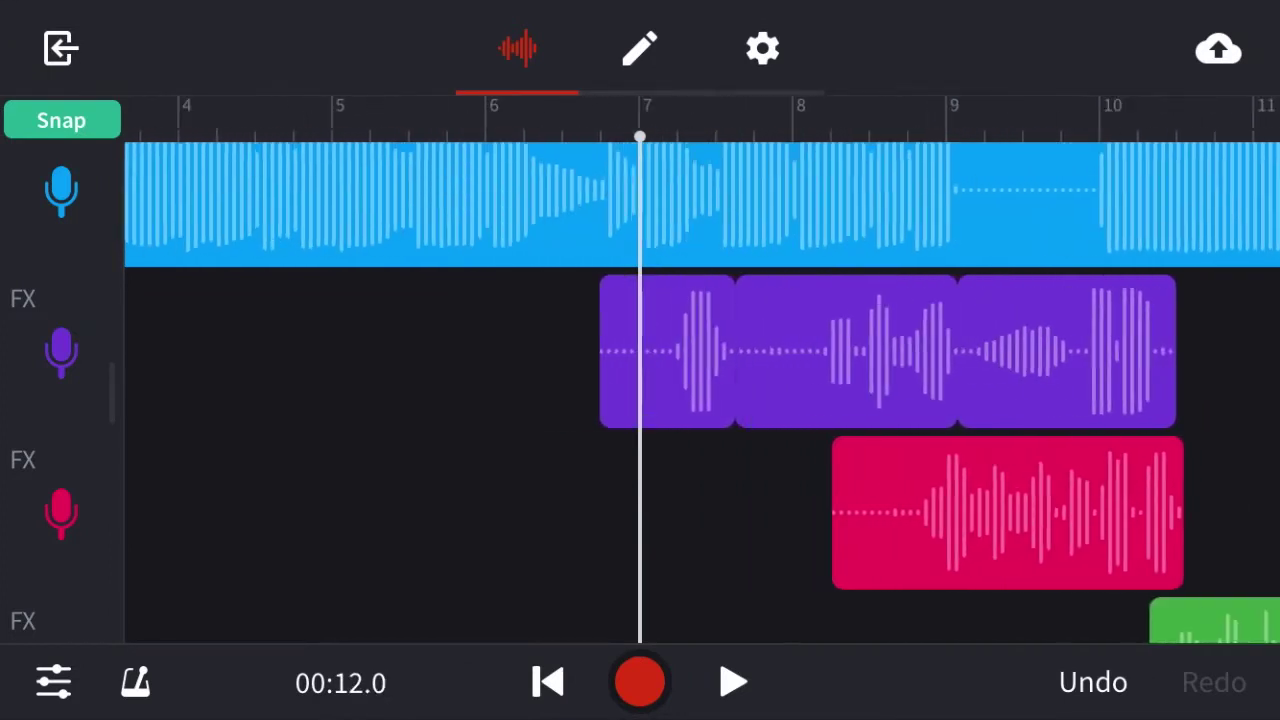
scroll(700, 400, "left", 3)
scroll(700, 400, "right", 1)
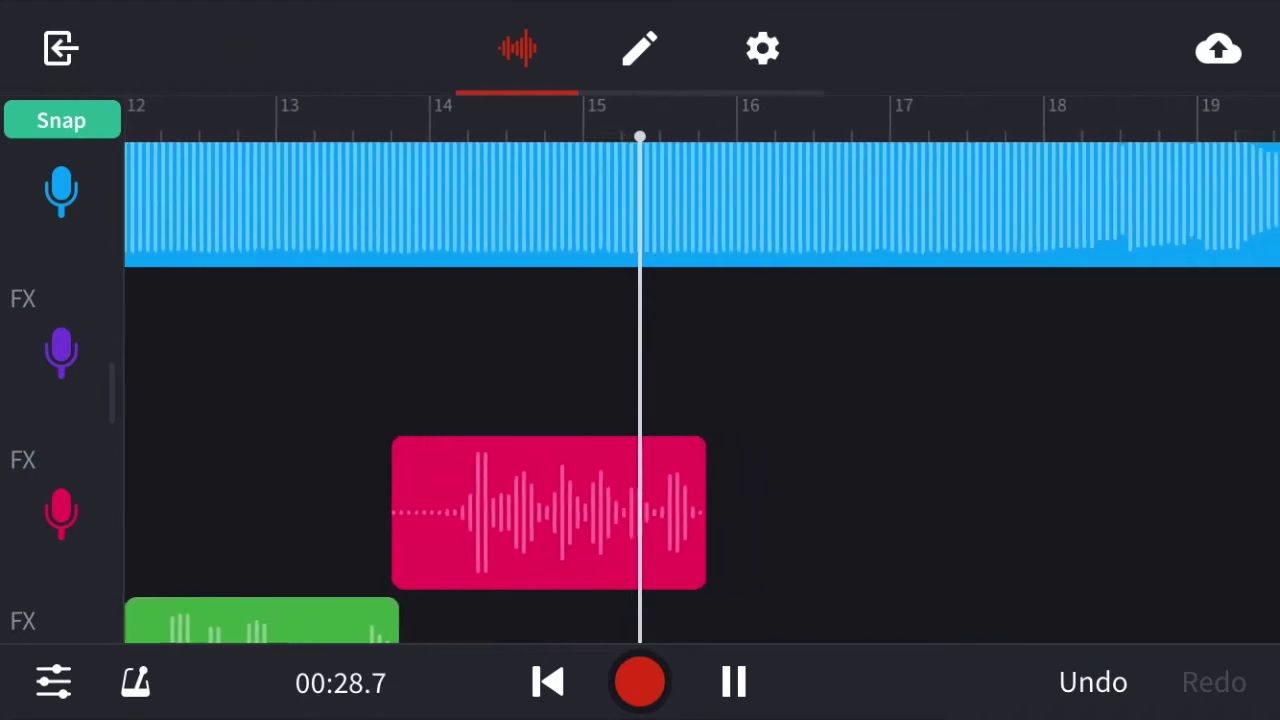
Step: Stop the vocal playback at about 00:30.6
key("space")
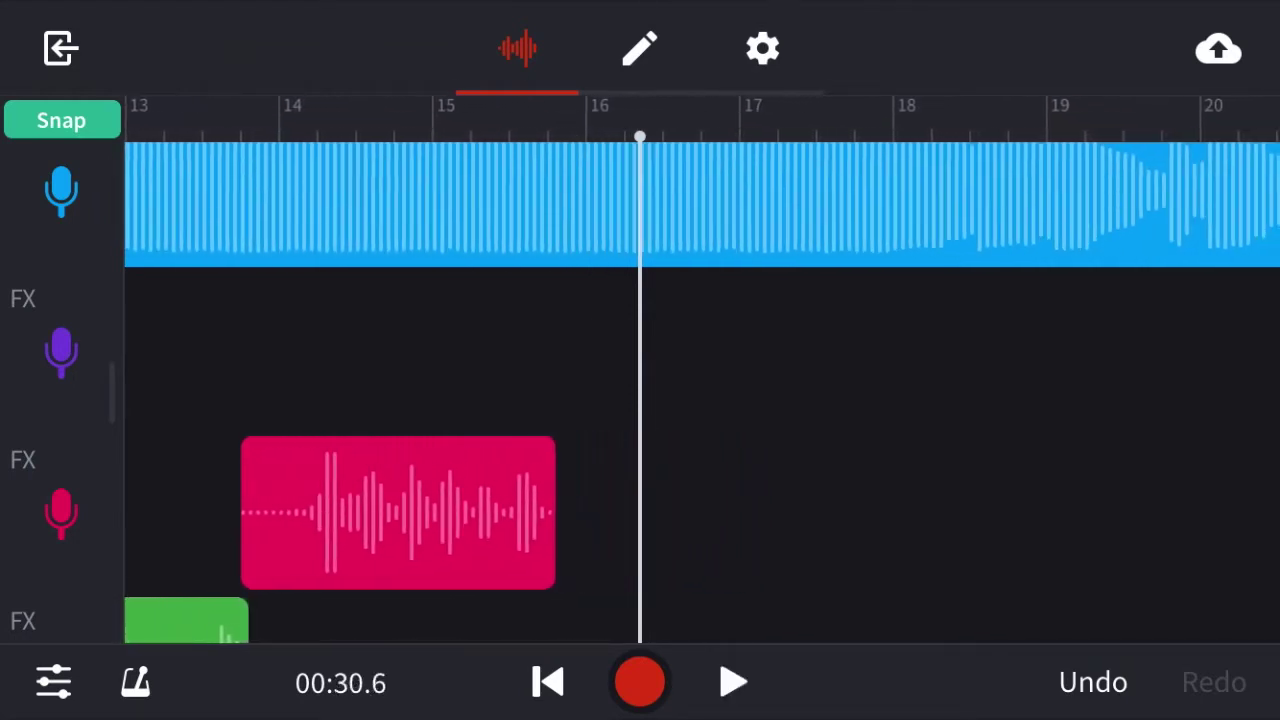
scroll(700, 400, "left", 10)
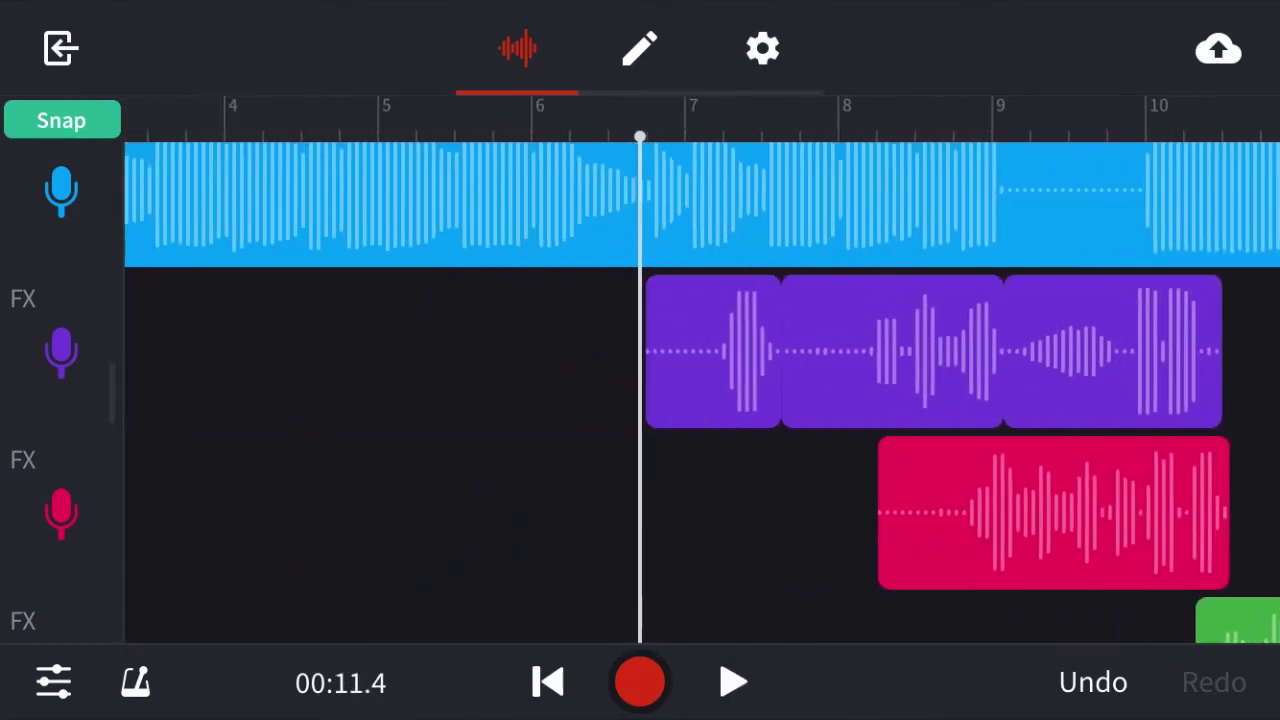
scroll(700, 400, "left", 4)
scroll(700, 400, "right", 6)
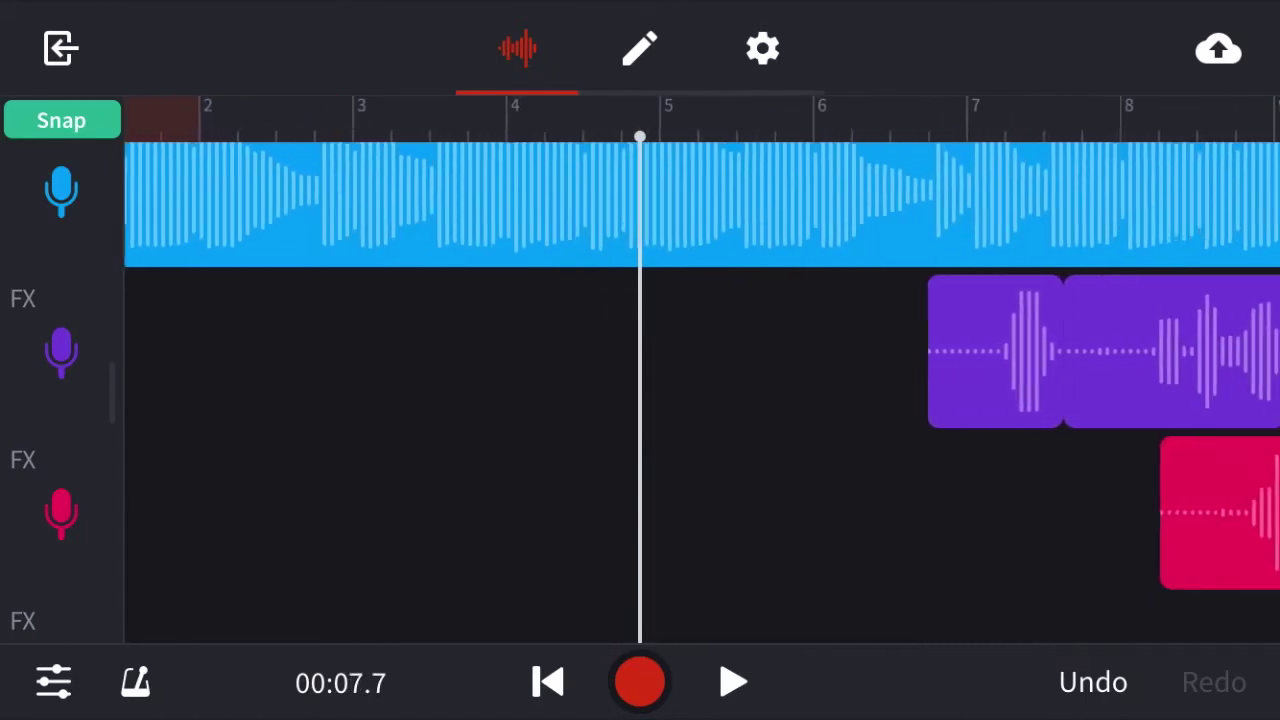
scroll(700, 400, "right", 4)
scroll(700, 400, "down", 4)
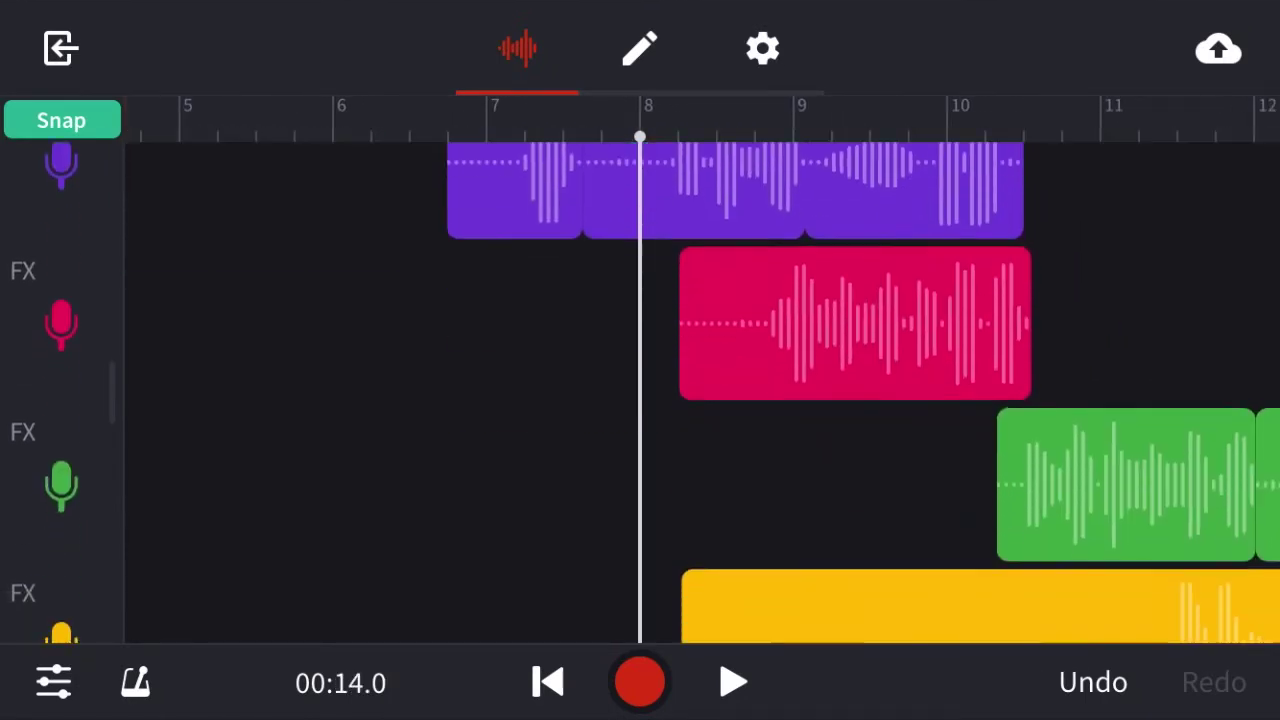
scroll(700, 400, "up", 4)
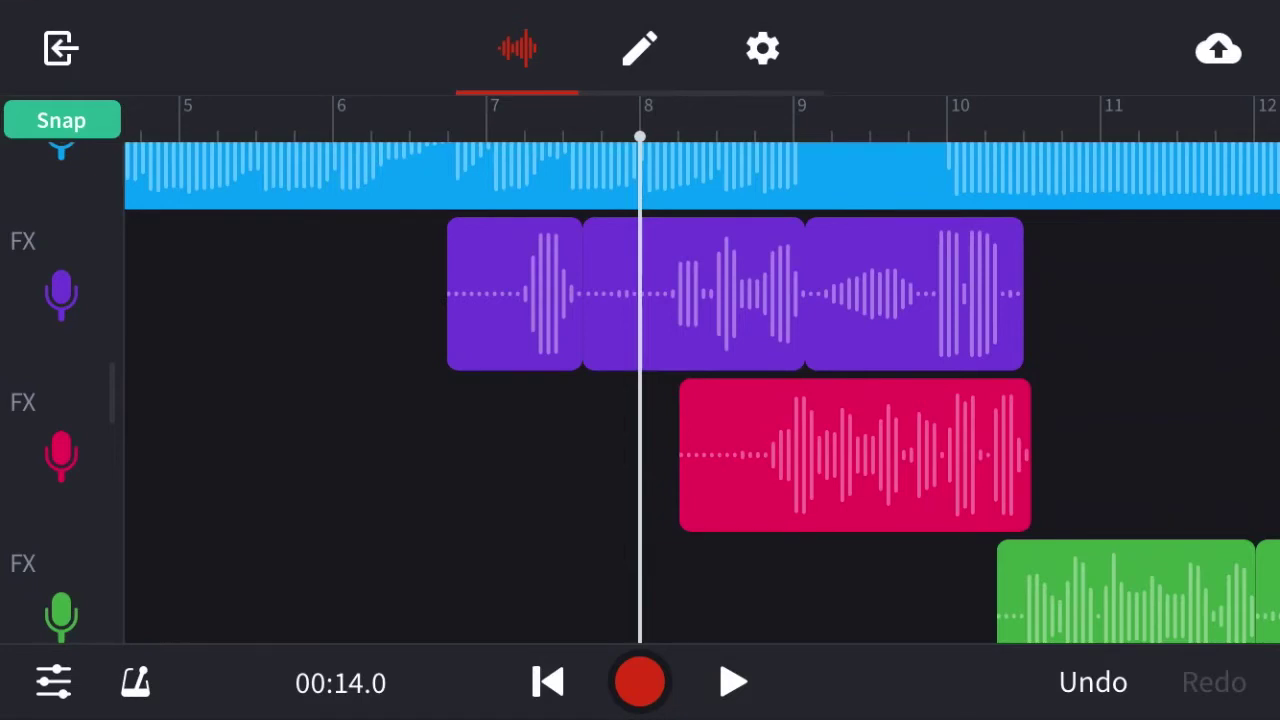
scroll(700, 400, "left", 1)
scroll(700, 400, "right", 4)
scroll(700, 400, "down", 4)
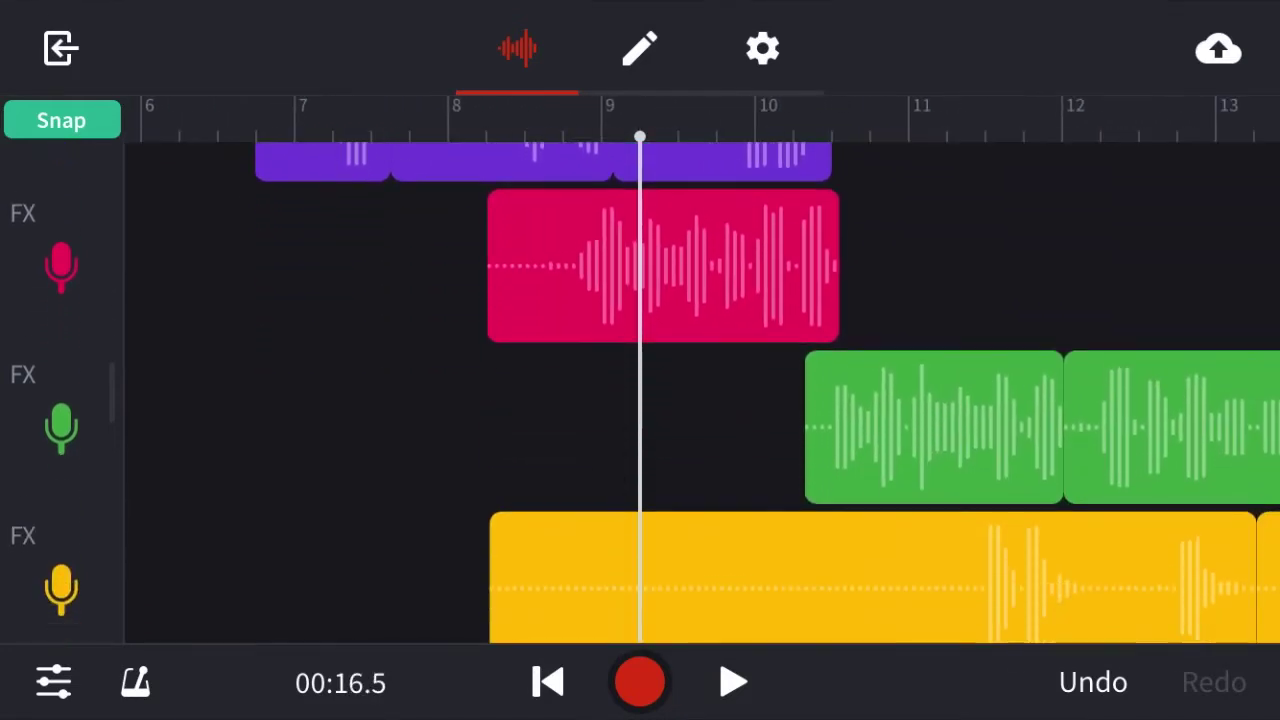
scroll(700, 400, "down", 5)
scroll(700, 400, "right", 4)
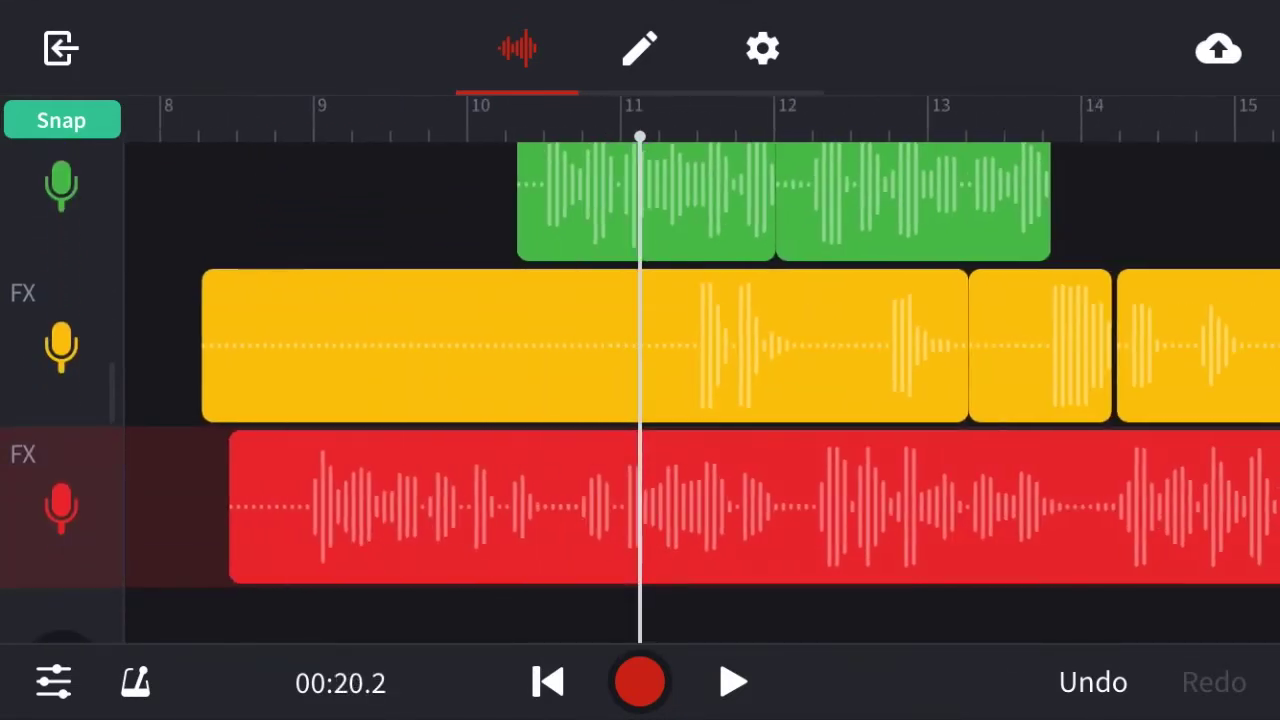
scroll(700, 400, "left", 3)
scroll(700, 400, "left", 4)
scroll(700, 400, "up", 5)
scroll(700, 400, "left", 1)
scroll(700, 400, "right", 2)
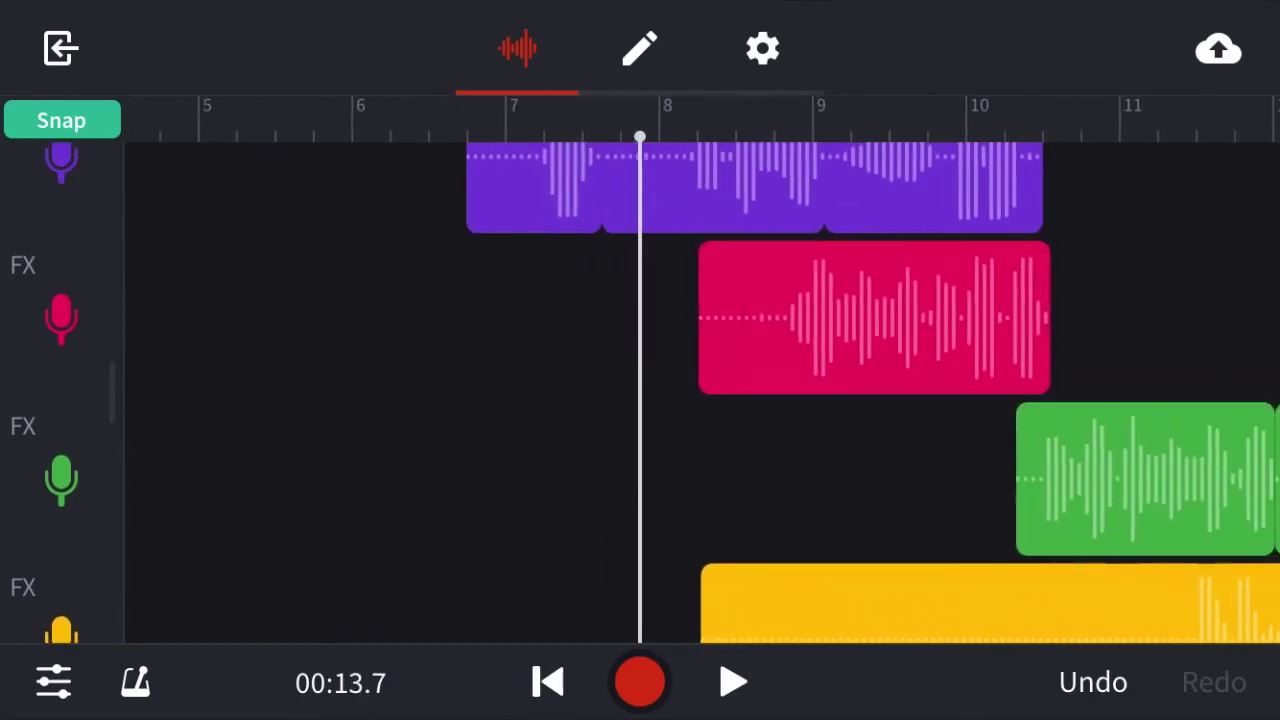
scroll(700, 400, "right", 2)
scroll(700, 400, "right", 2)
scroll(700, 400, "down", 3)
scroll(700, 400, "down", 2)
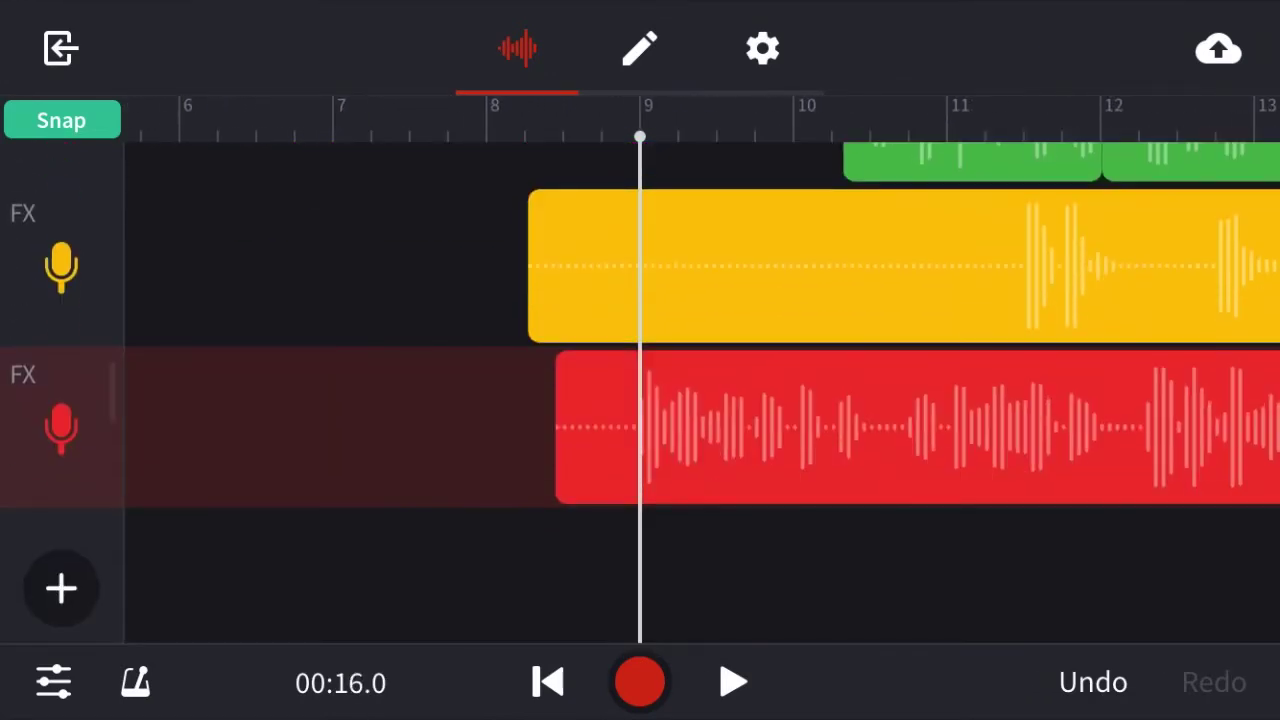
scroll(700, 400, "up", 4)
scroll(700, 400, "up", 3)
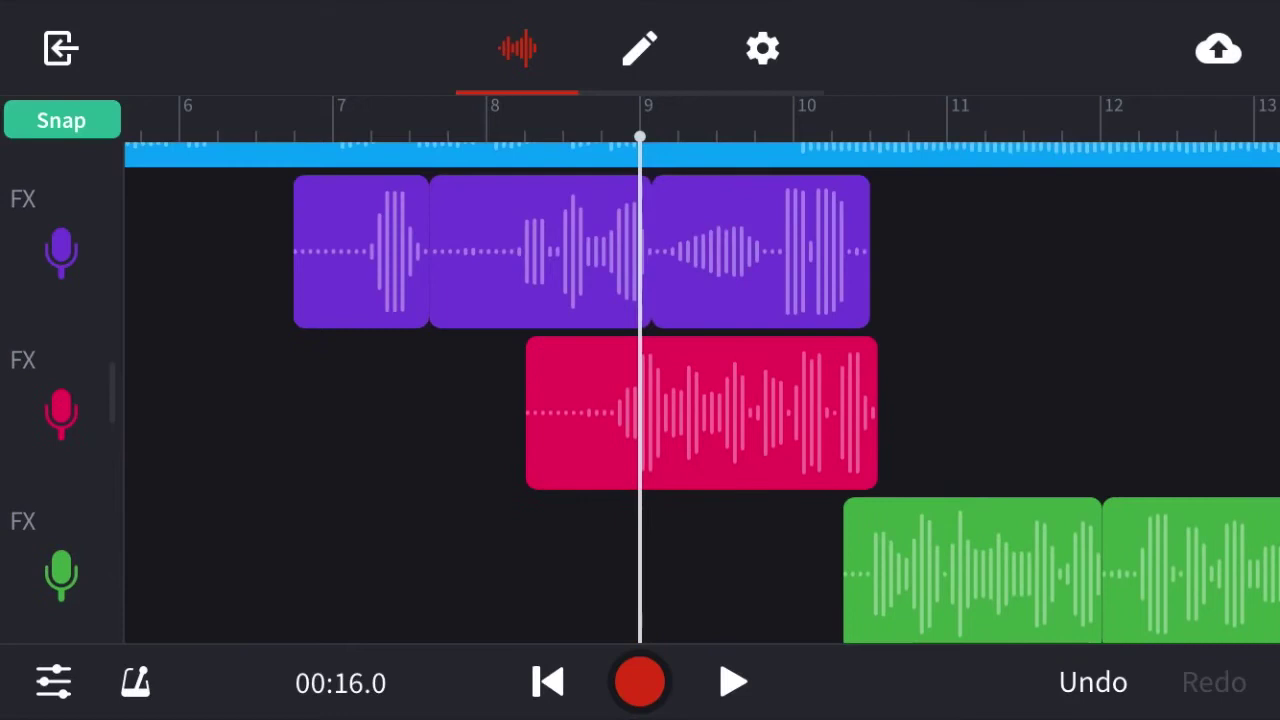
Step: Bring up Track 2's effect presets showing the selected ski preset
left_click(23, 199)
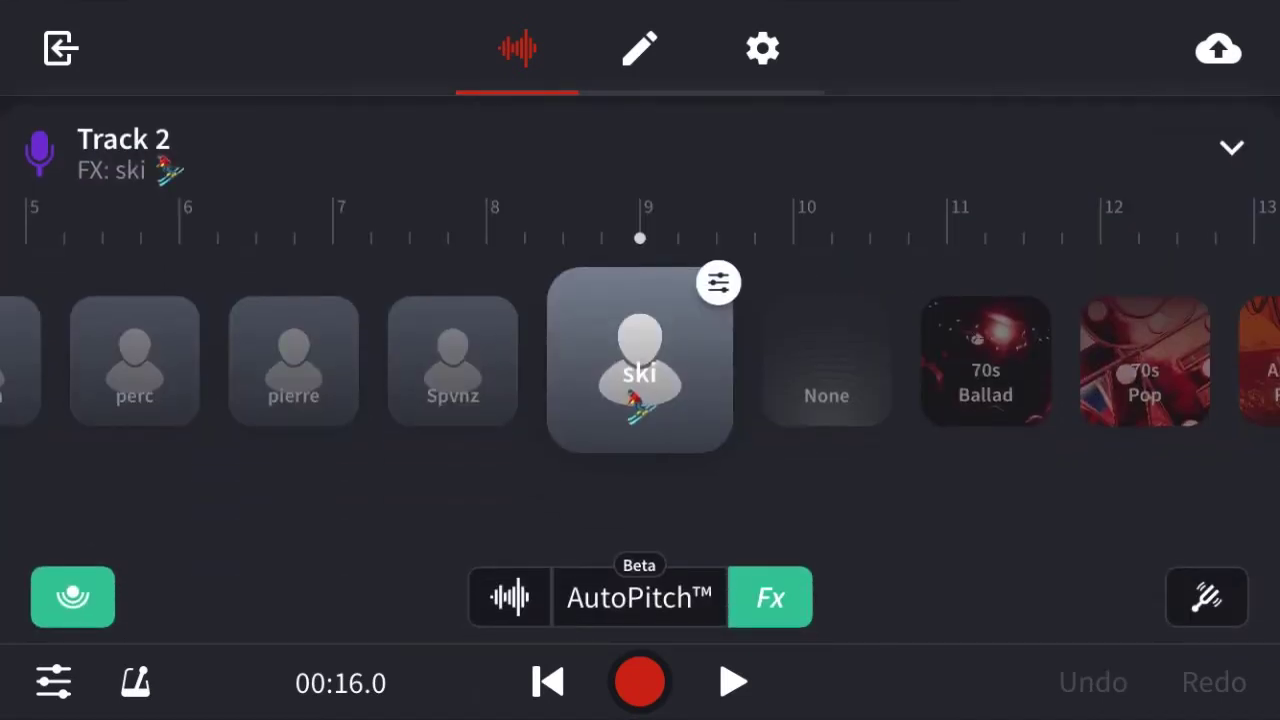
Step: In the ski chain, nudge EQ3-M High to -0.1 dB, remove EQ3-M, then undo
left_click(718, 283)
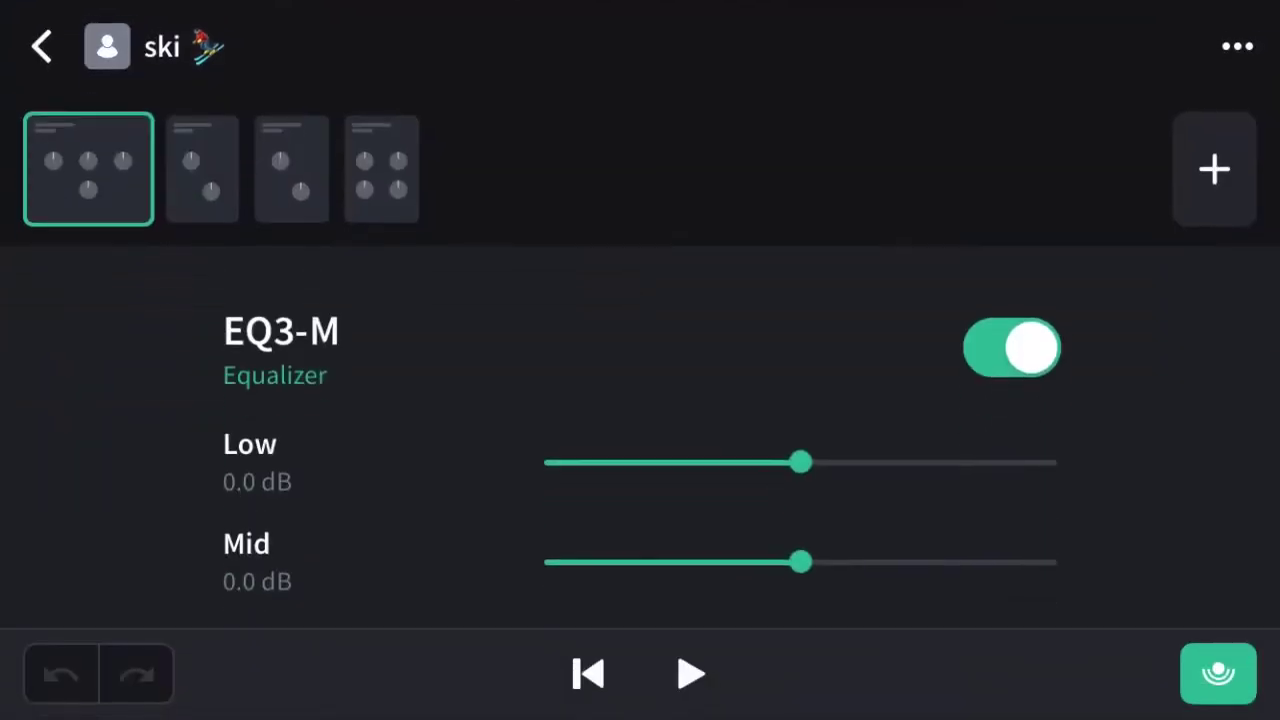
scroll(700, 450, "down", 5)
scroll(700, 450, "down", 4)
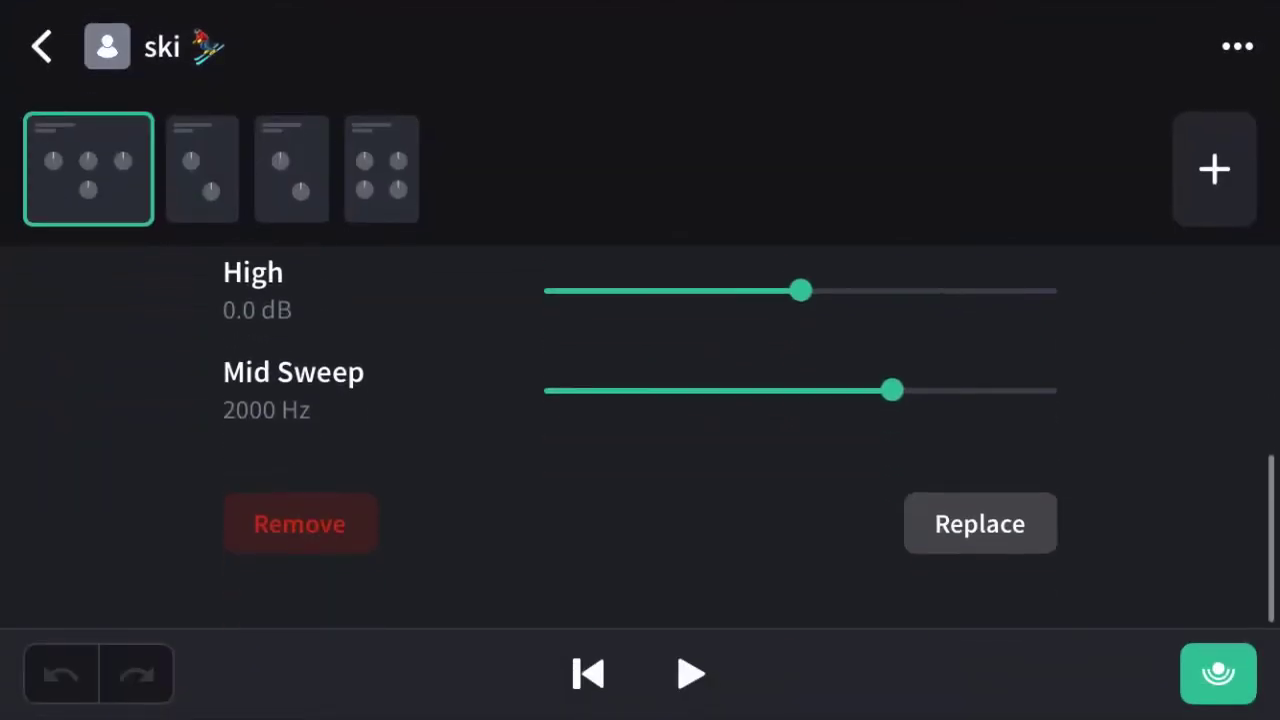
left_click(797, 290)
scroll(700, 450, "up", 4)
scroll(700, 450, "down", 3)
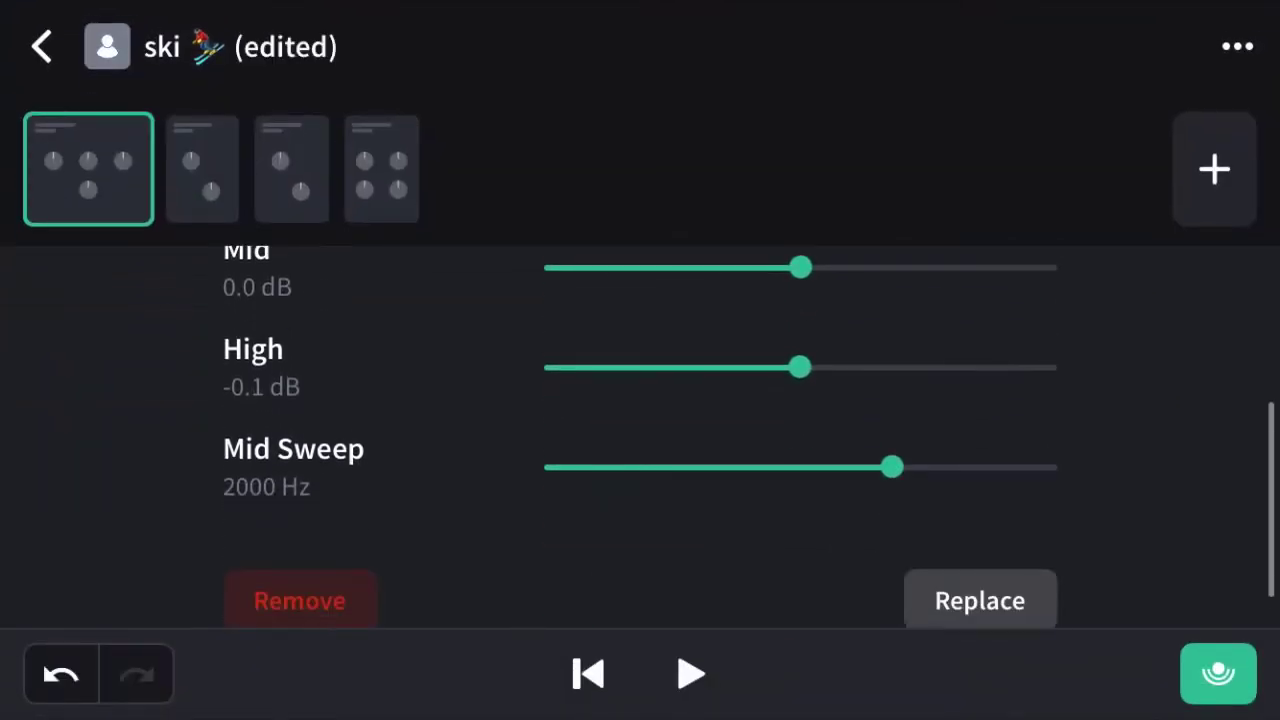
scroll(700, 450, "up", 4)
scroll(700, 450, "down", 5)
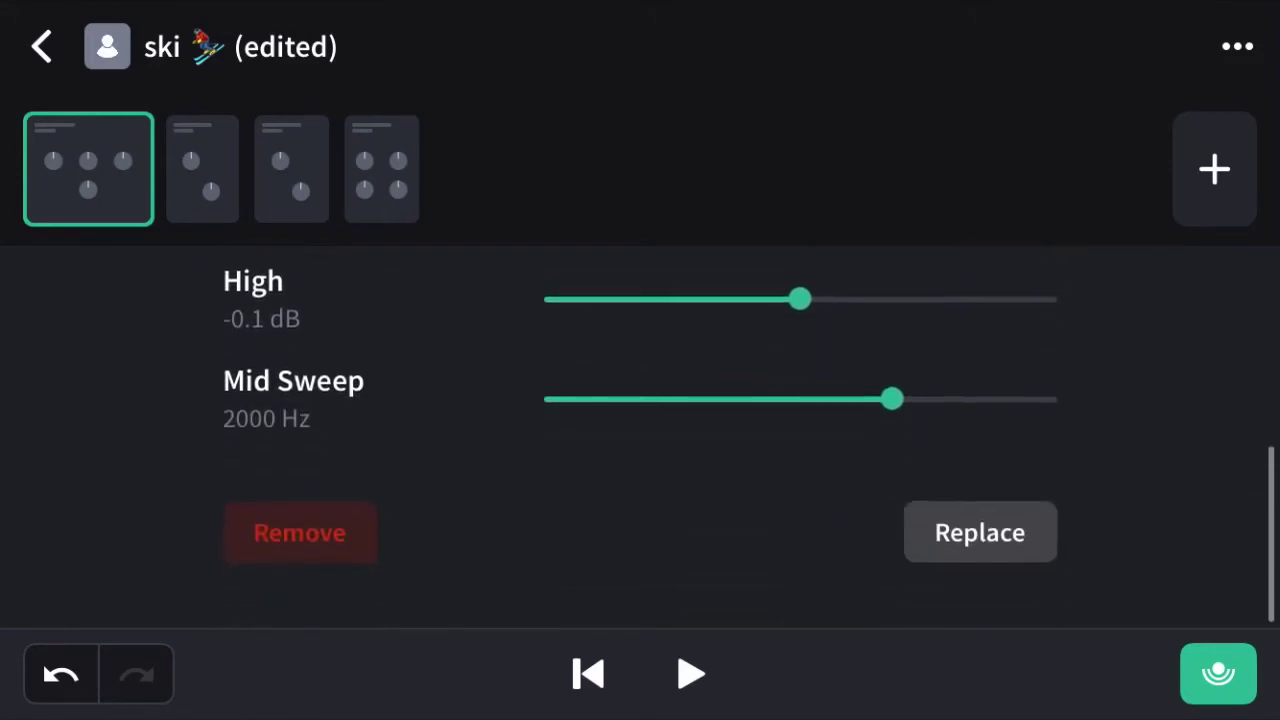
left_click(300, 552)
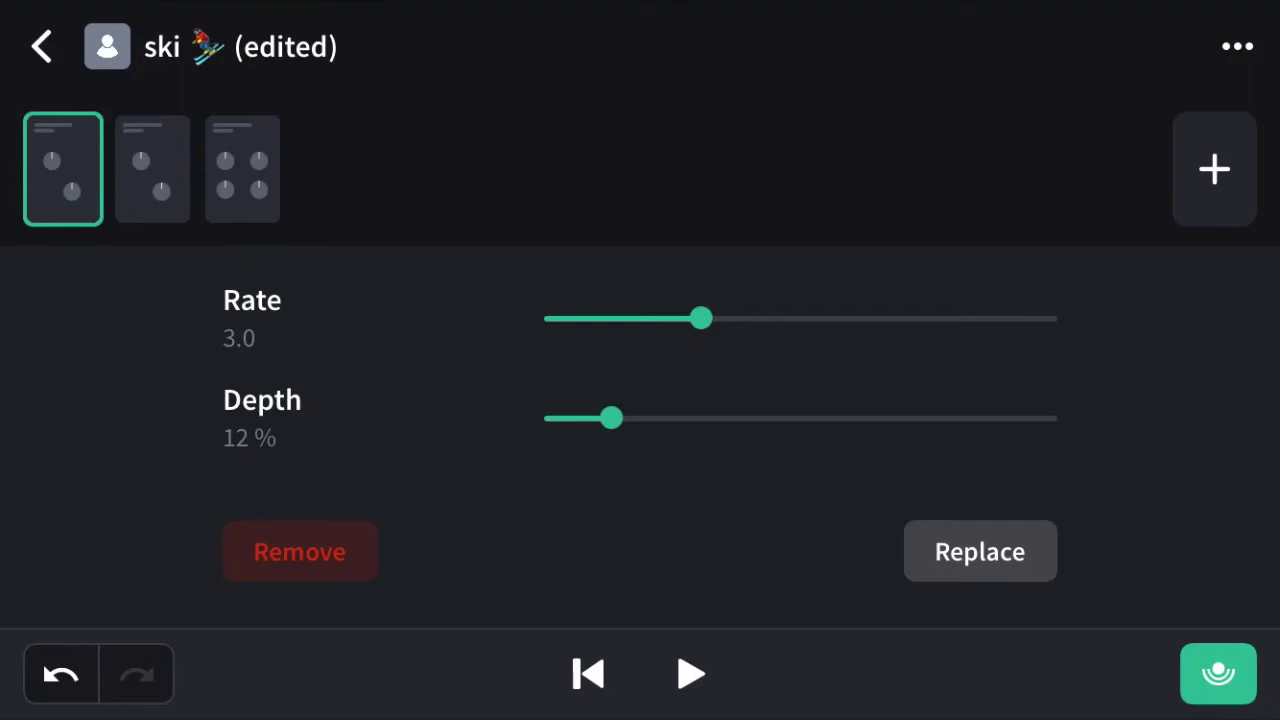
left_click(61, 673)
scroll(750, 450, "down", 4)
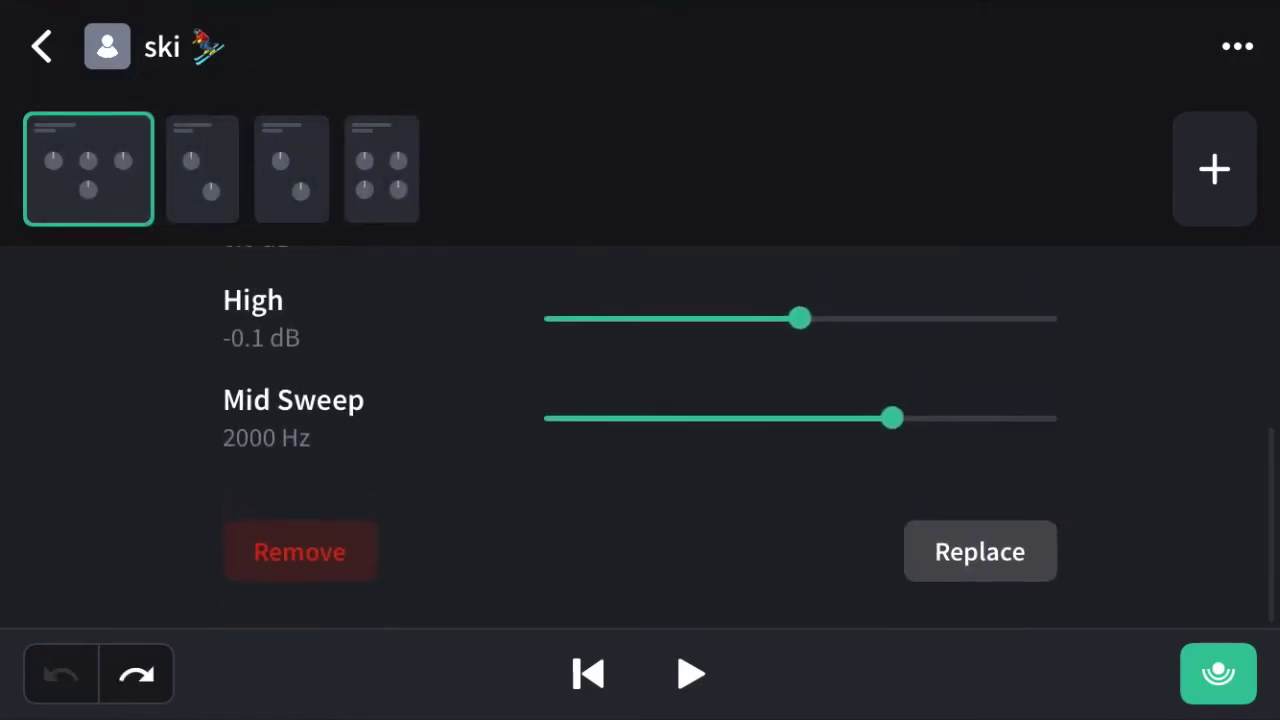
scroll(750, 450, "up", 5)
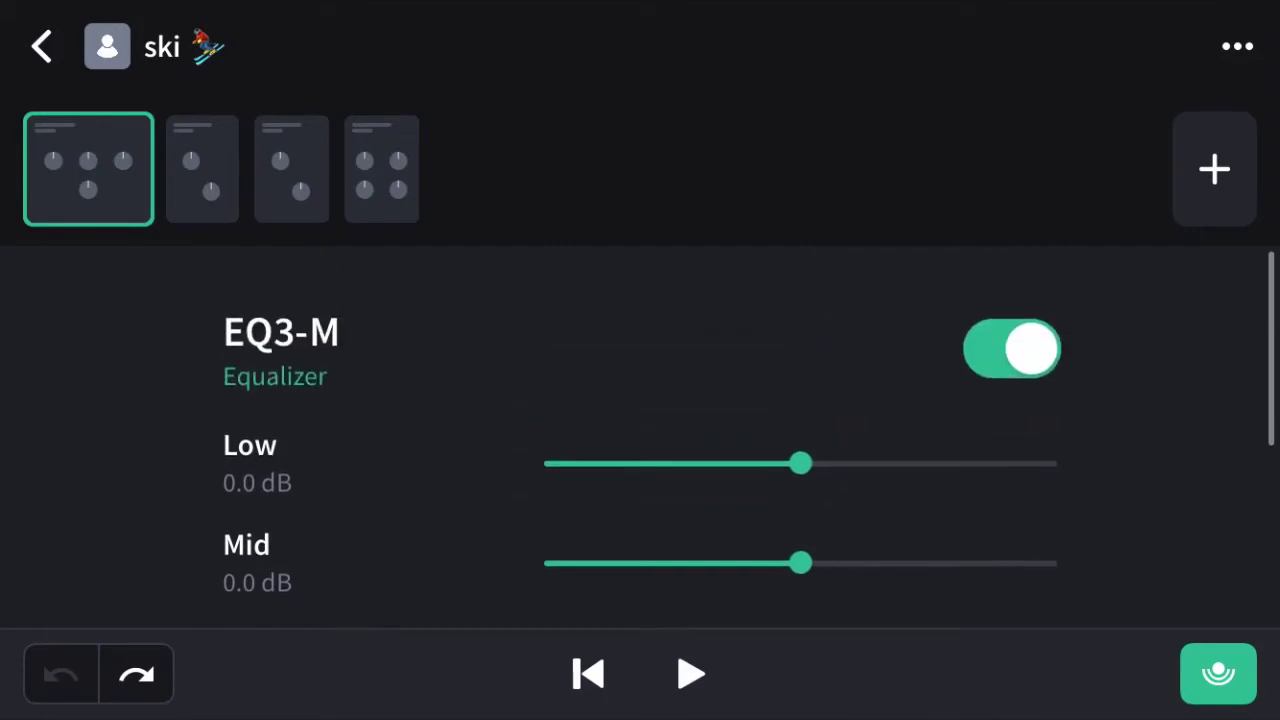
scroll(750, 450, "down", 2)
scroll(750, 450, "up", 2)
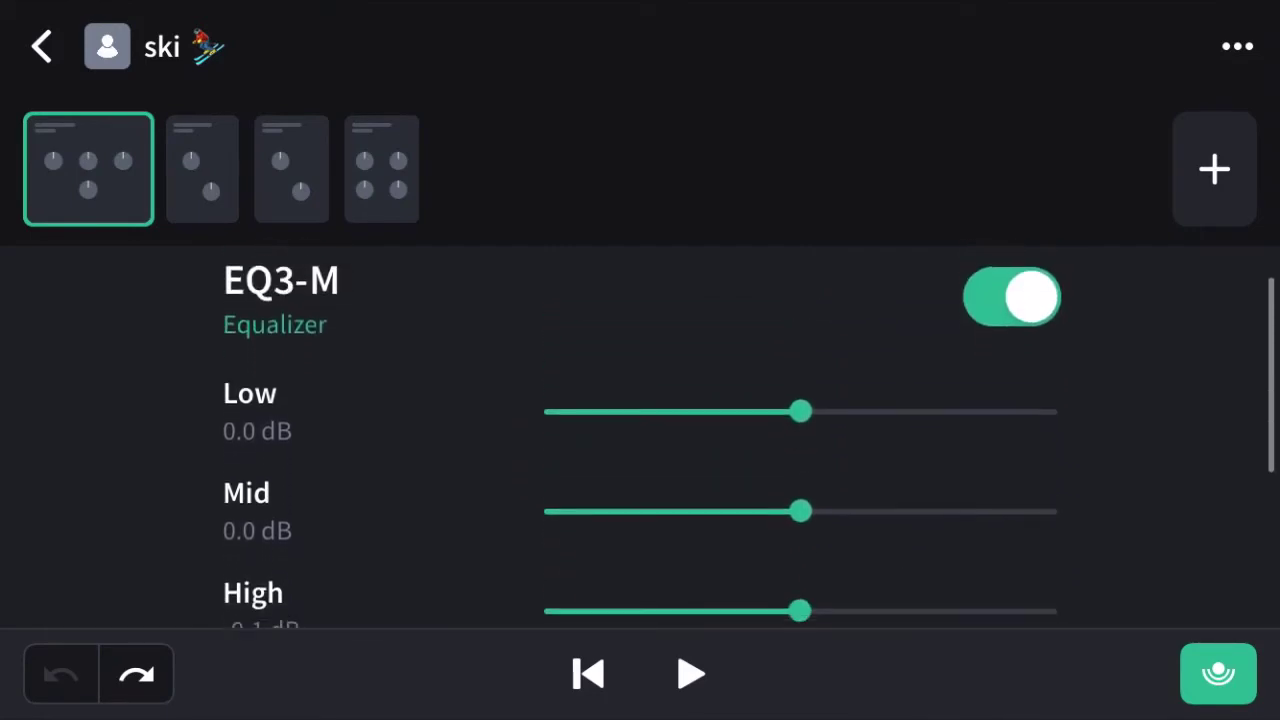
scroll(750, 450, "down", 2)
scroll(750, 450, "down", 3)
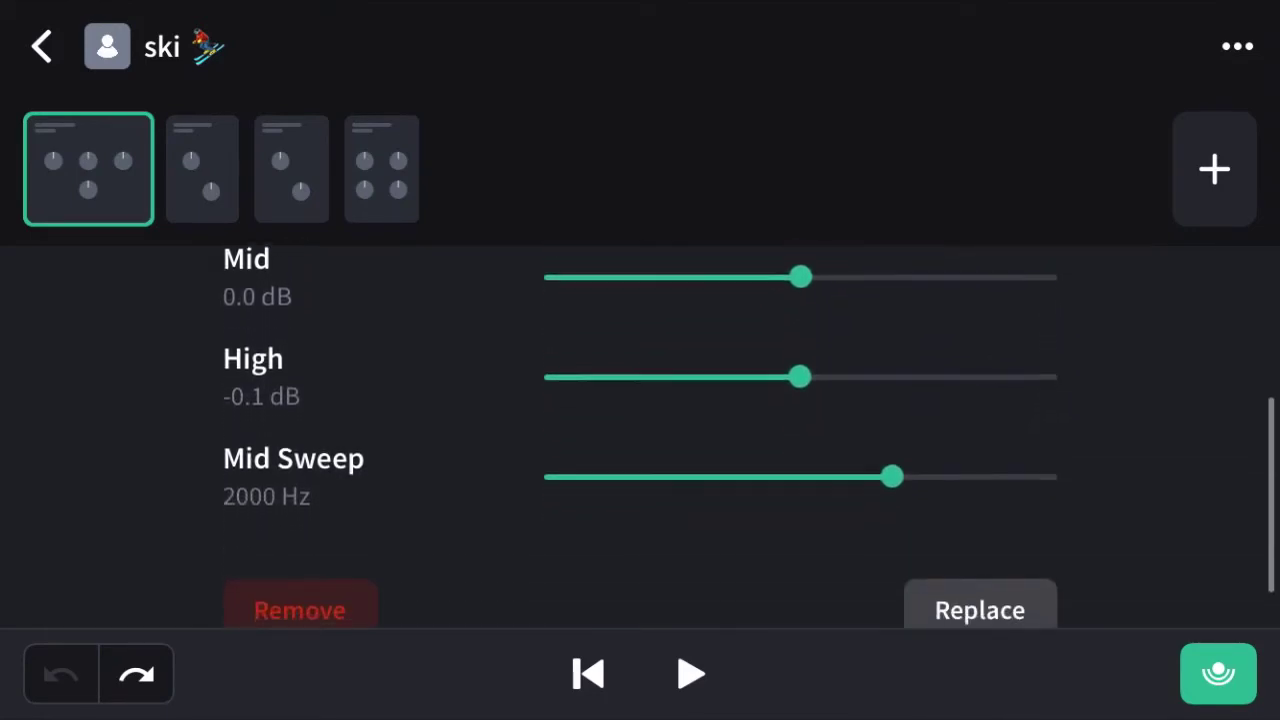
scroll(750, 450, "up", 5)
Step: Review ST Chorus, DeEsser and Filter Echo (1000 ms, 9% mix), then disable Filter Echo
left_click(202, 169)
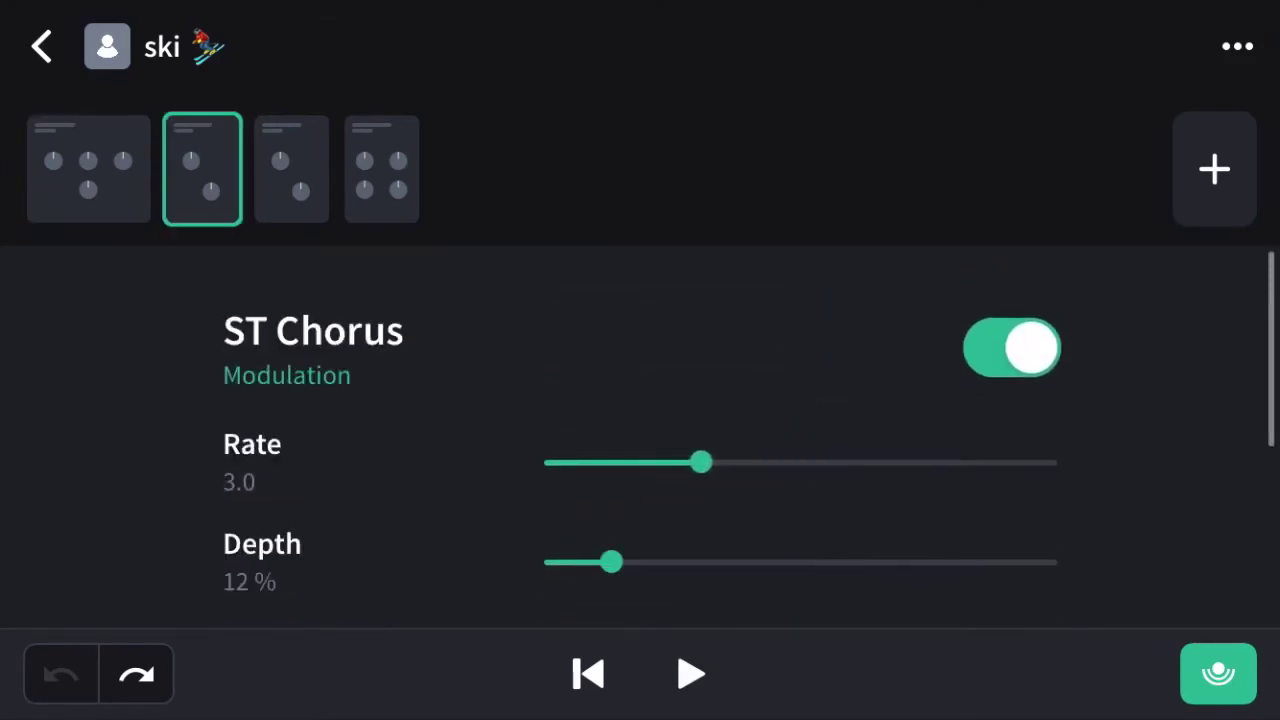
scroll(750, 450, "down", 2)
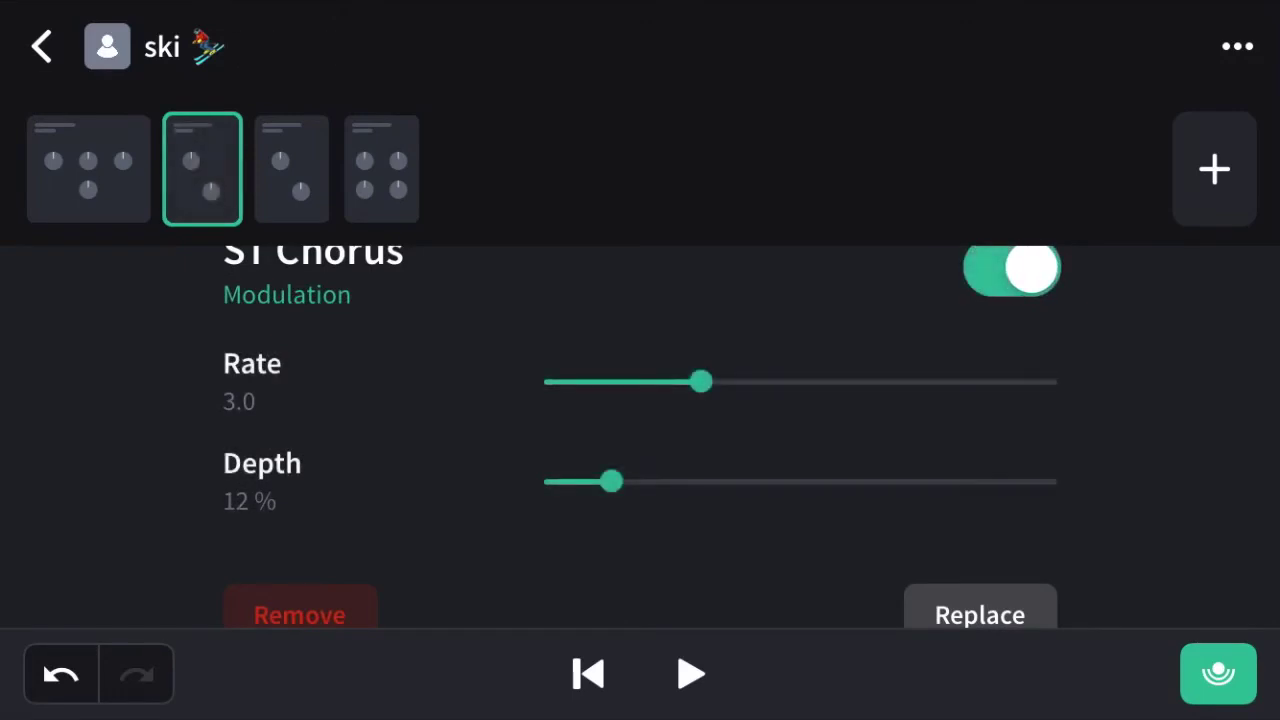
scroll(750, 450, "up", 2)
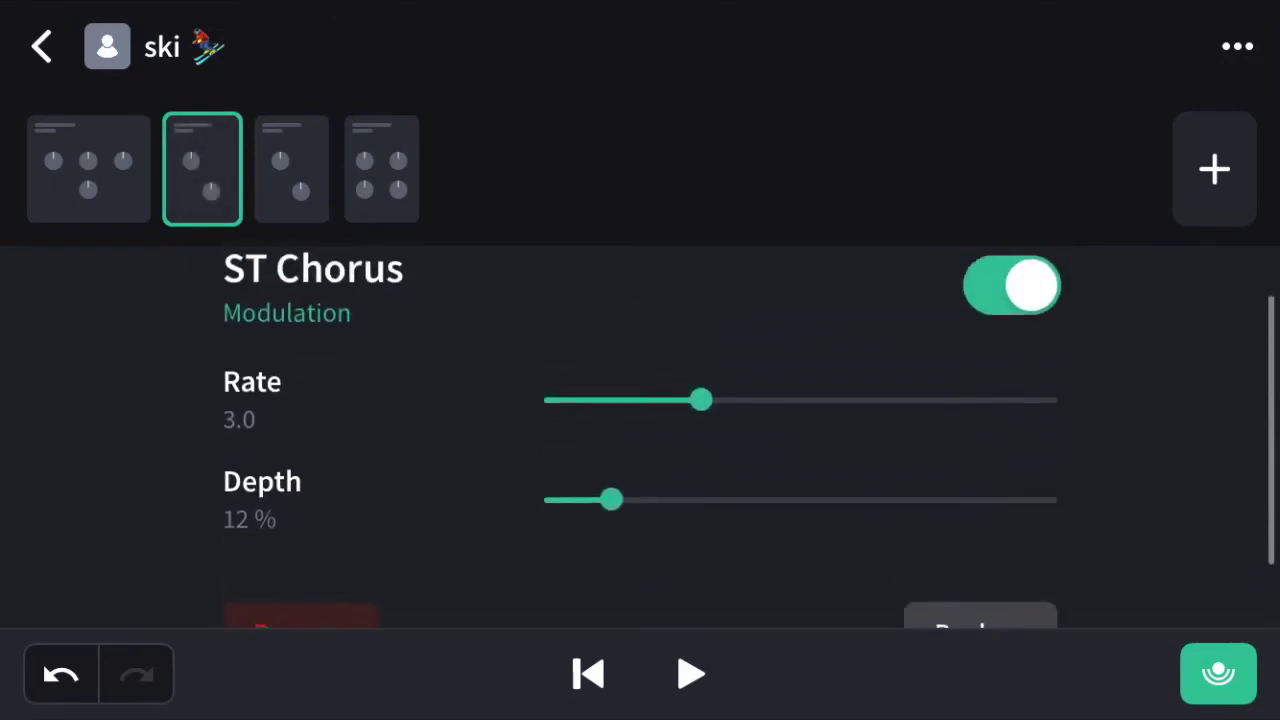
scroll(750, 450, "up", 1)
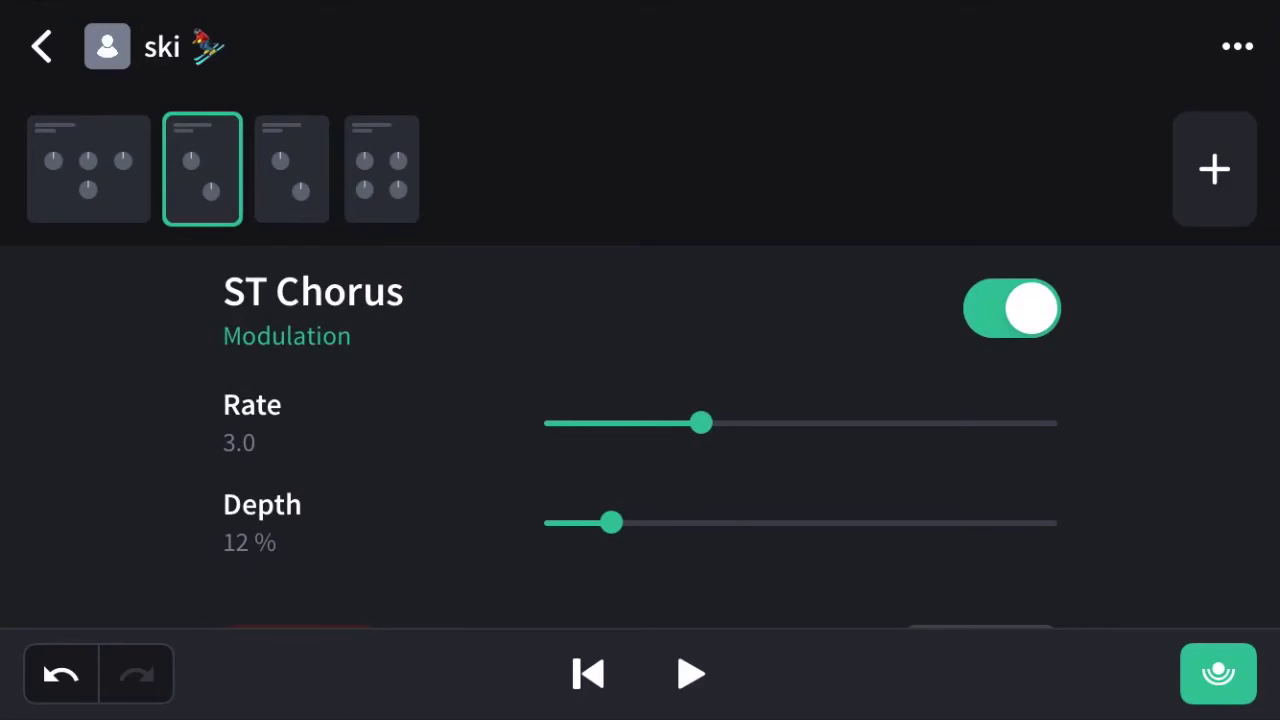
left_click(291, 169)
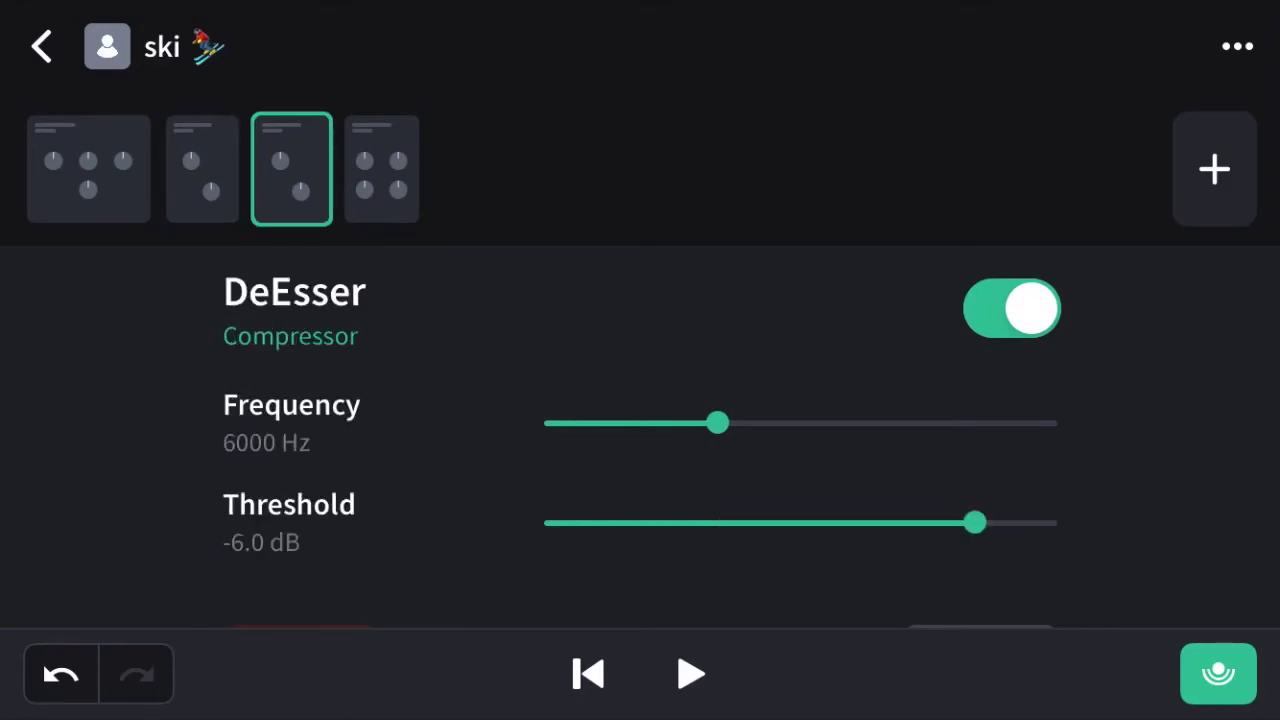
scroll(750, 450, "down", 2)
scroll(750, 450, "up", 2)
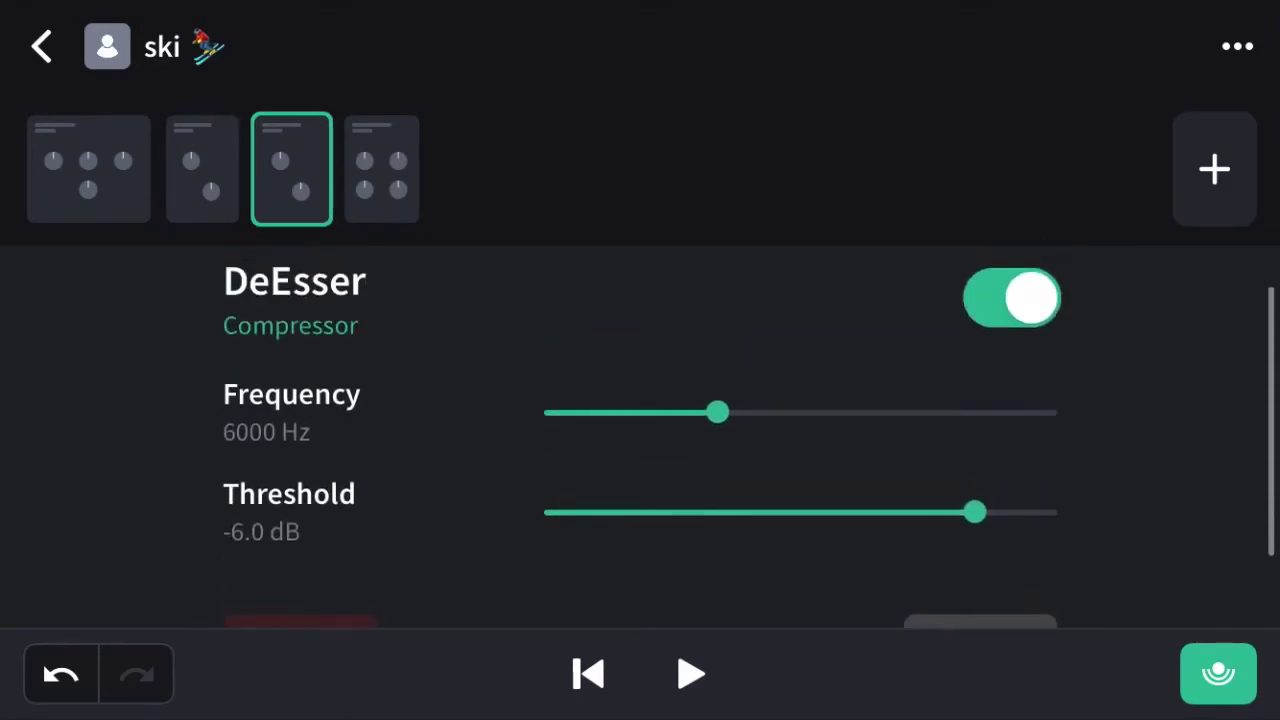
left_click(382, 169)
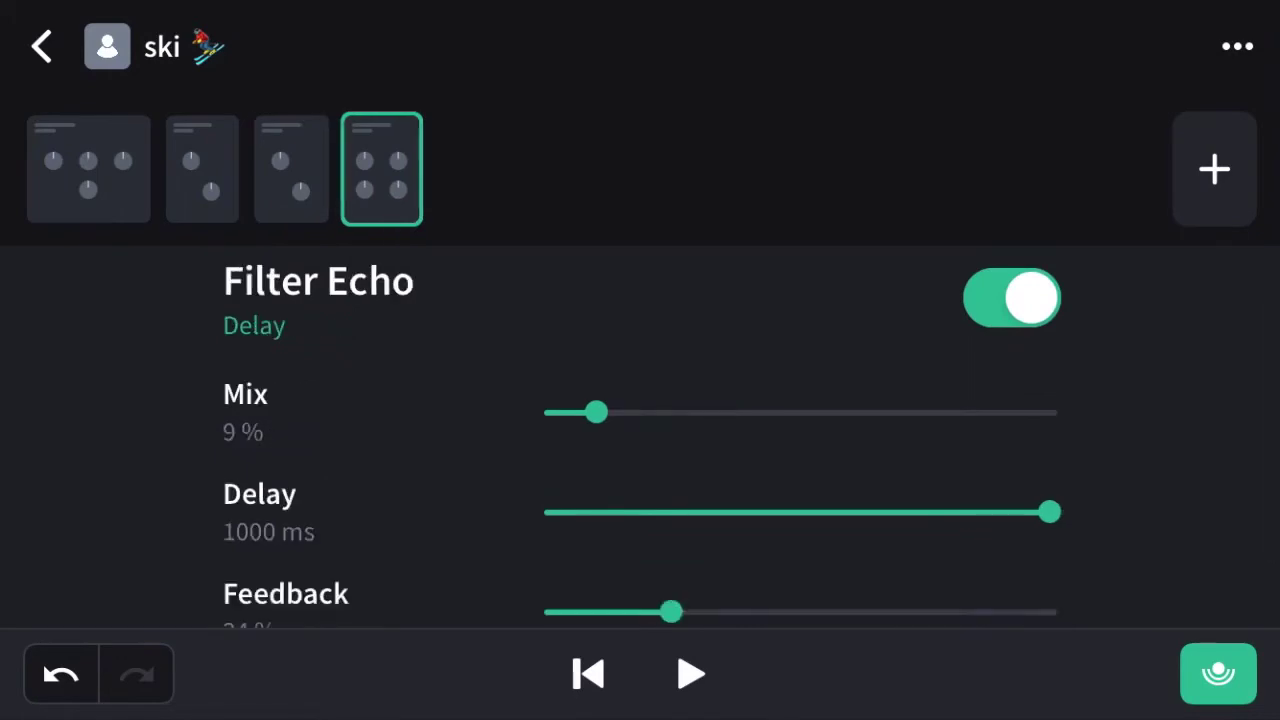
scroll(750, 450, "down", 3)
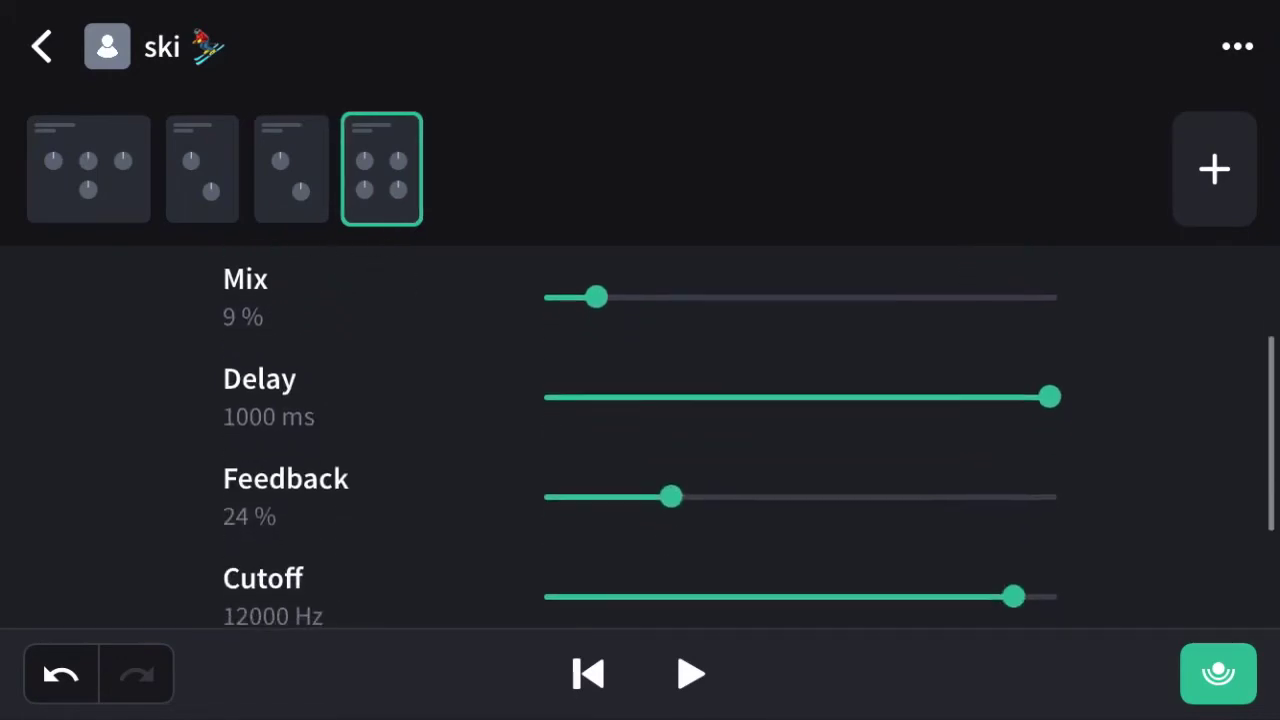
scroll(750, 450, "down", 2)
scroll(750, 450, "down", 2)
scroll(750, 450, "down", 1)
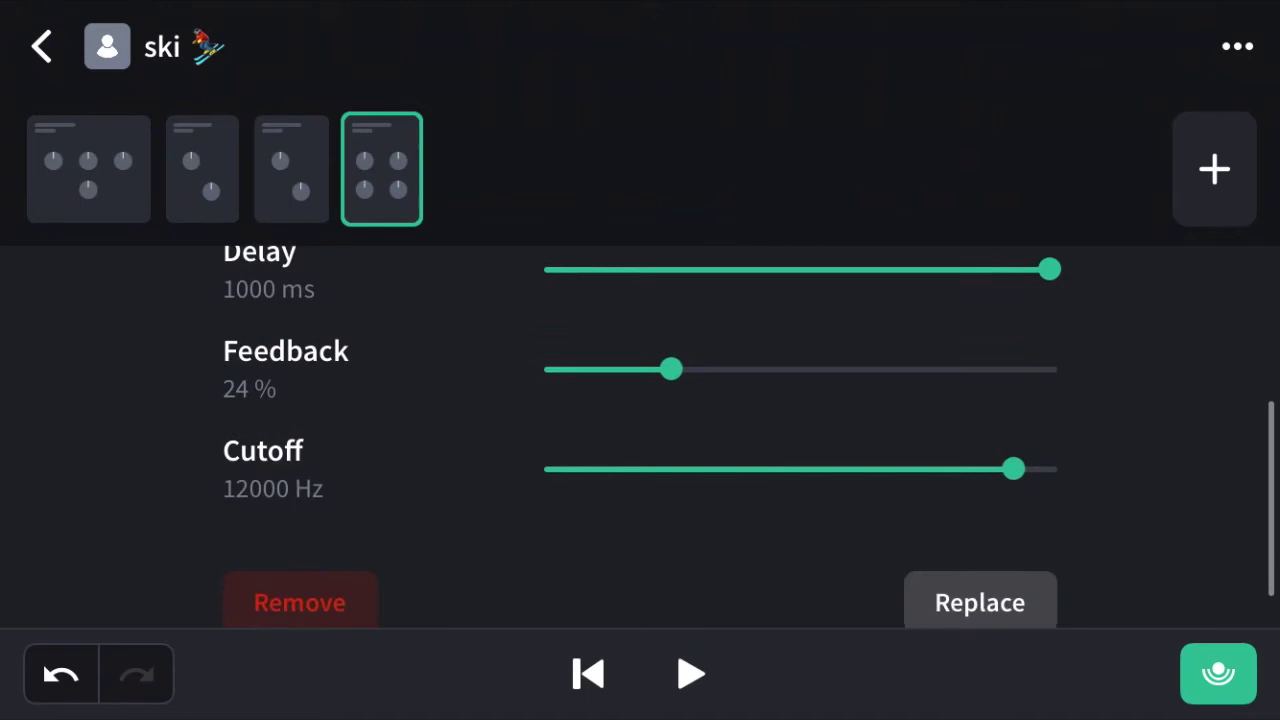
scroll(750, 450, "up", 2)
scroll(750, 450, "up", 2)
scroll(750, 450, "up", 2)
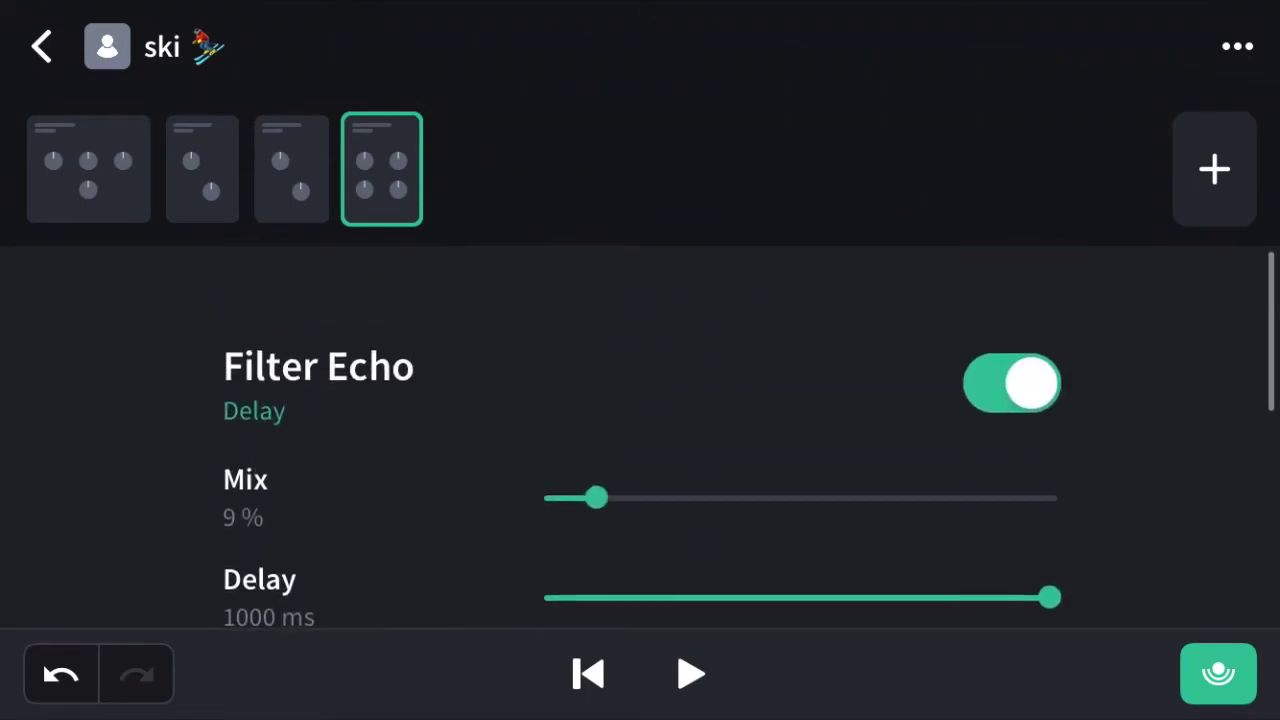
scroll(750, 450, "down", 2)
scroll(750, 450, "up", 3)
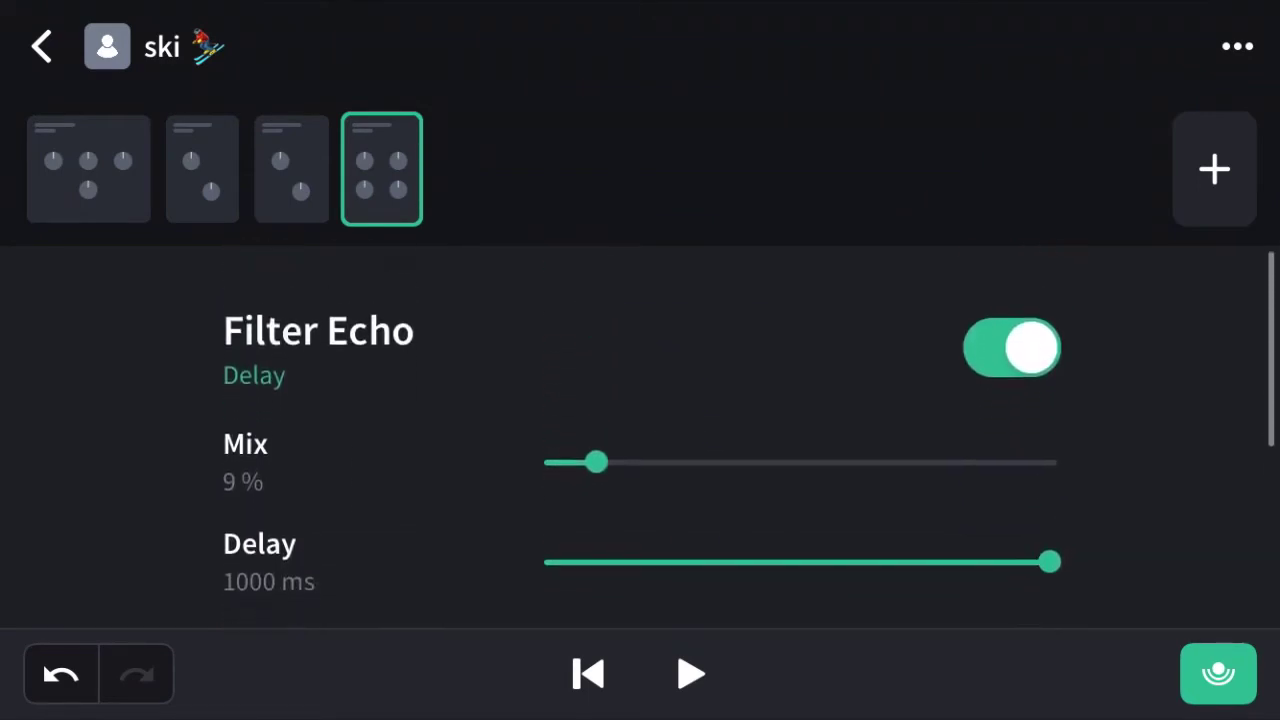
scroll(750, 450, "down", 2)
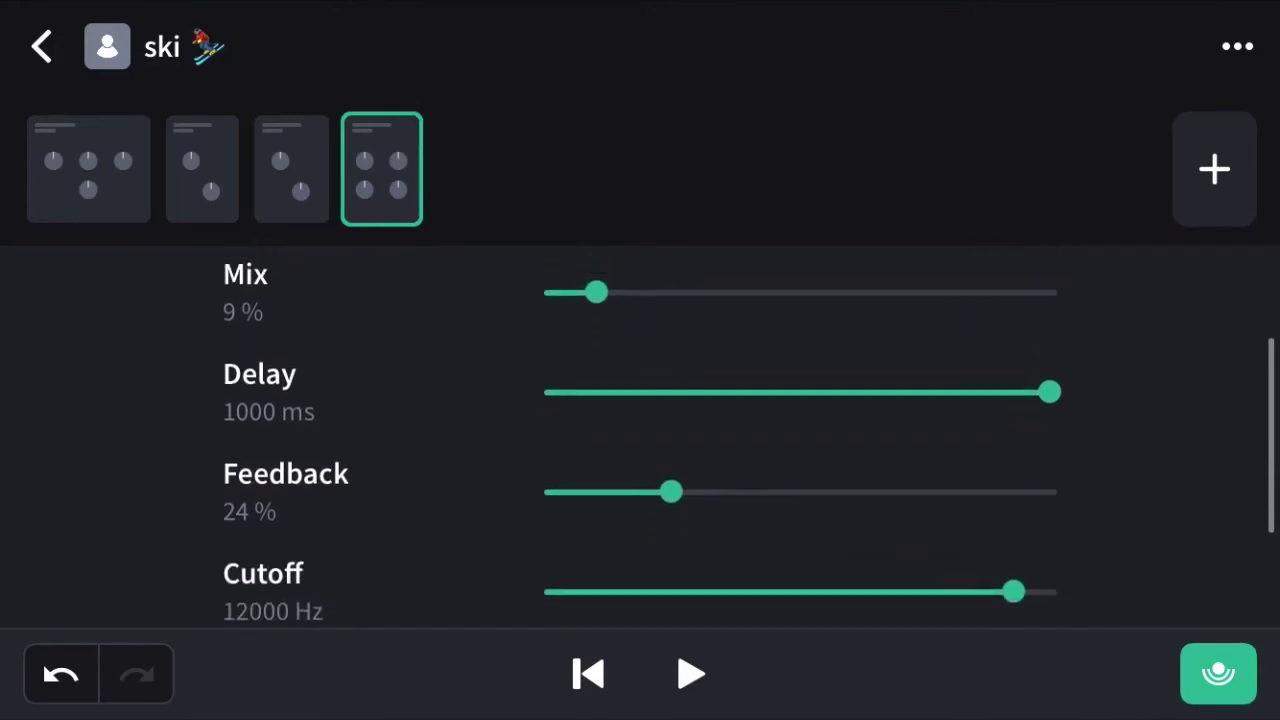
scroll(750, 450, "up", 3)
left_click(1012, 300)
scroll(750, 450, "down", 2)
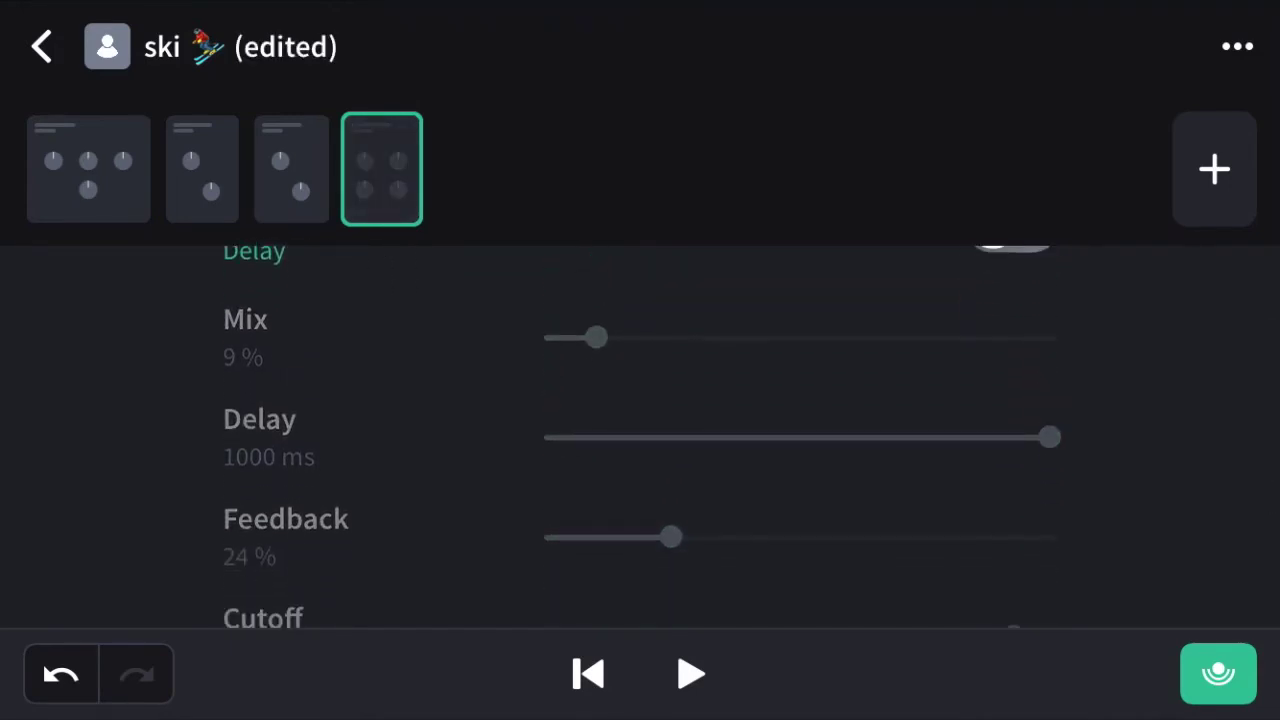
scroll(750, 450, "down", 2)
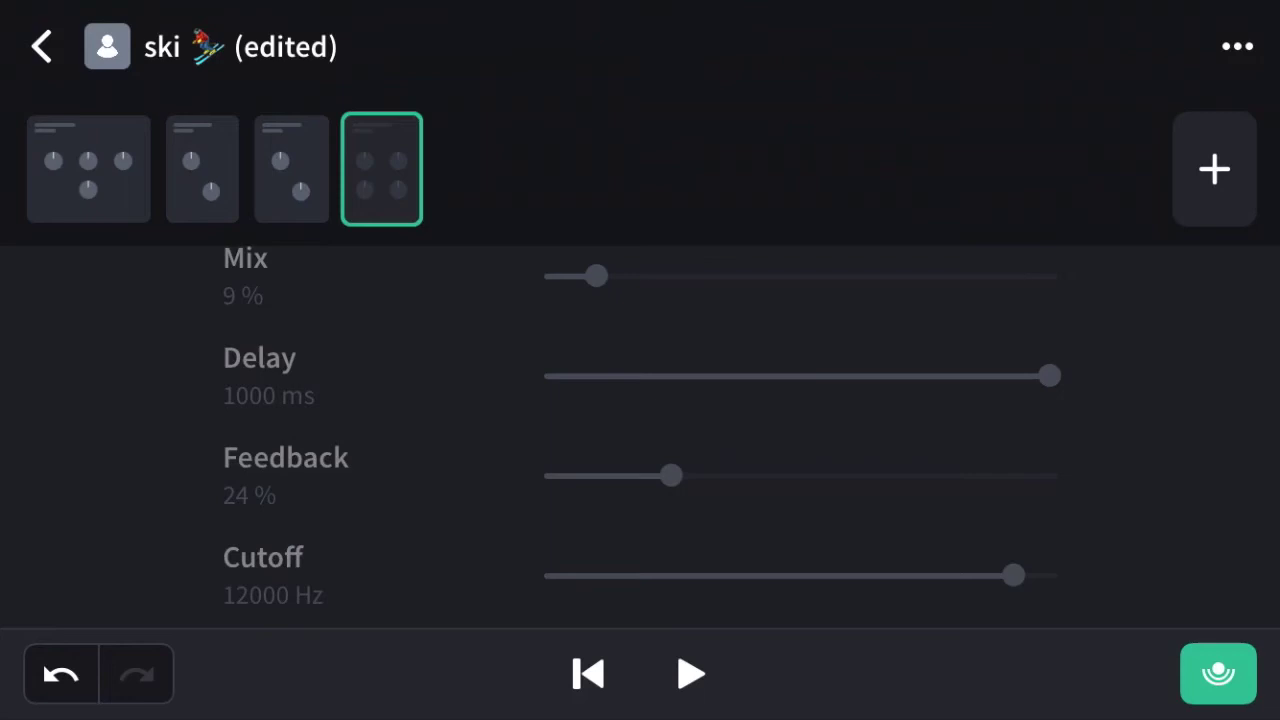
scroll(750, 450, "down", 3)
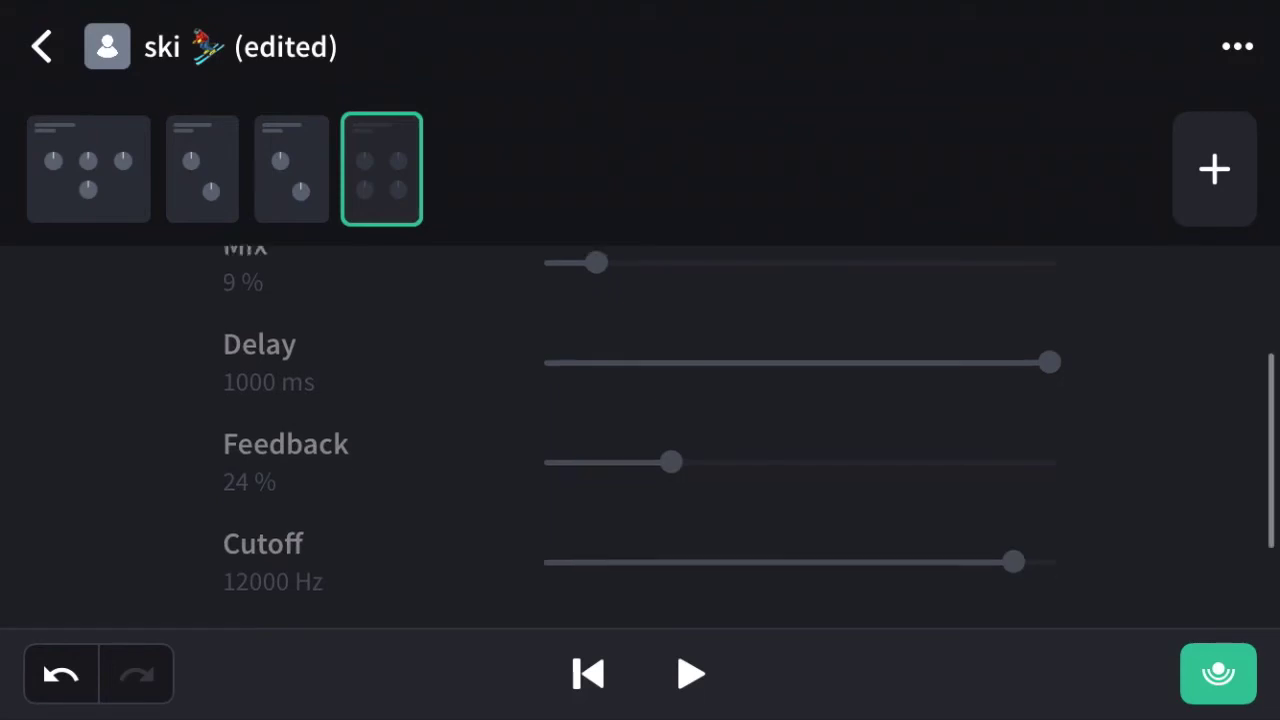
scroll(750, 450, "up", 6)
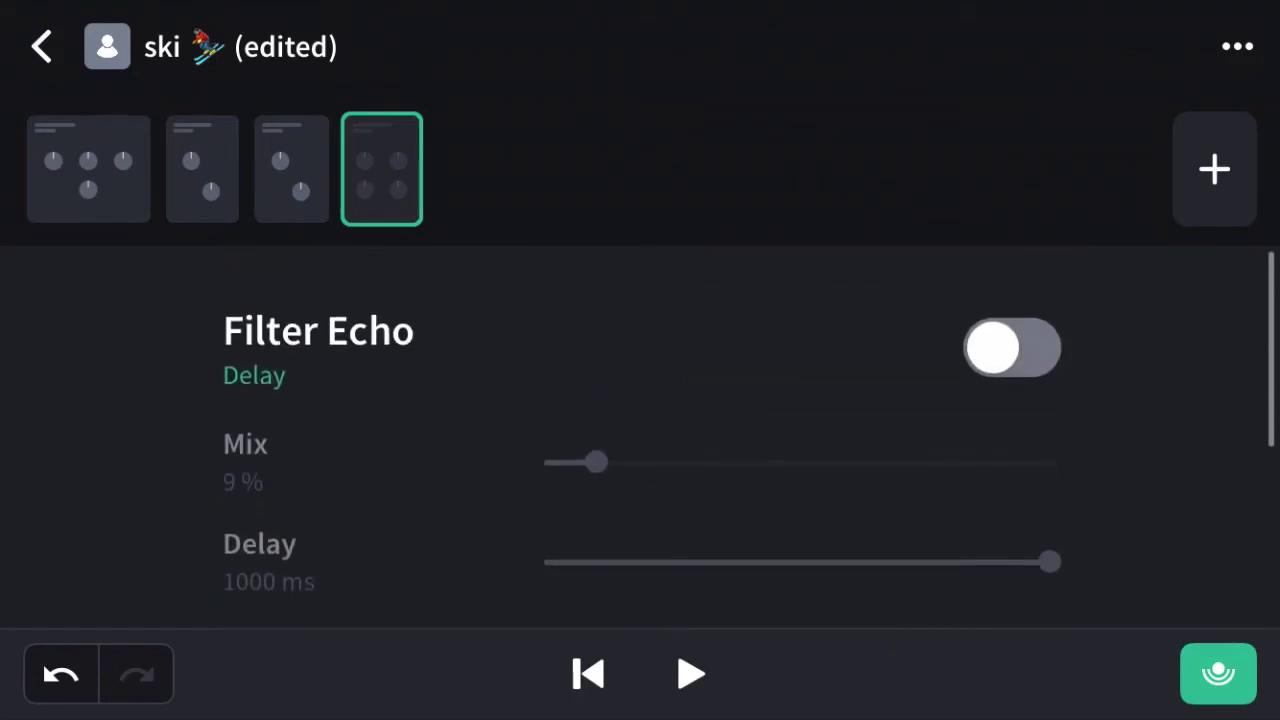
Step: Re-enable the ski preset's Filter Echo delay
left_click(1012, 347)
Step: Close the ski editor and Track 2's presets, then open the red Track 6
left_click(42, 47)
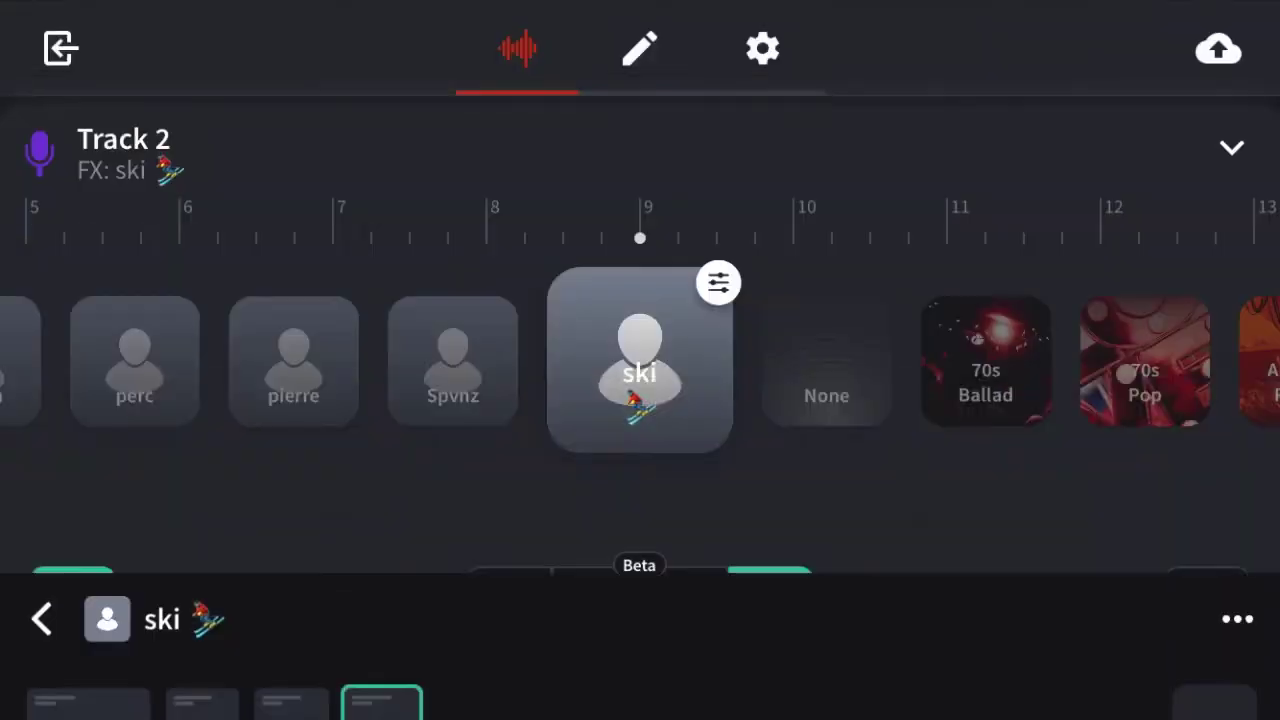
left_click(1231, 147)
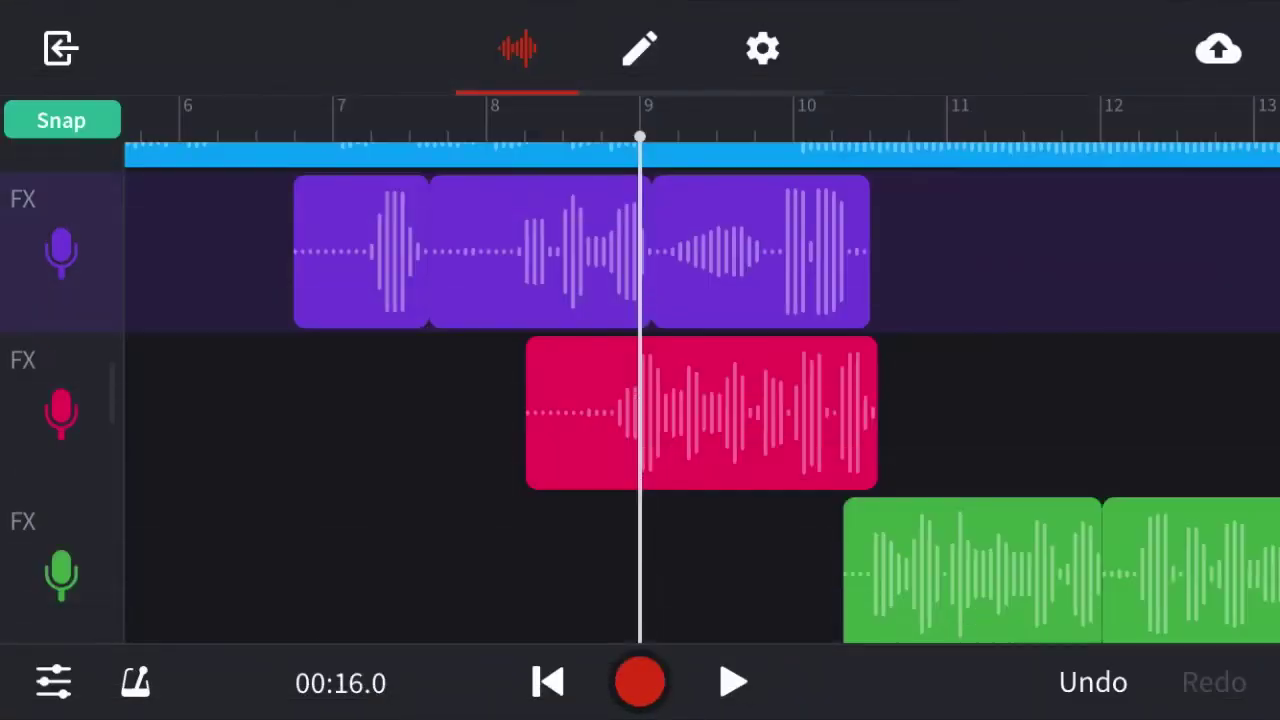
scroll(700, 400, "down", 3)
scroll(700, 400, "up", 2)
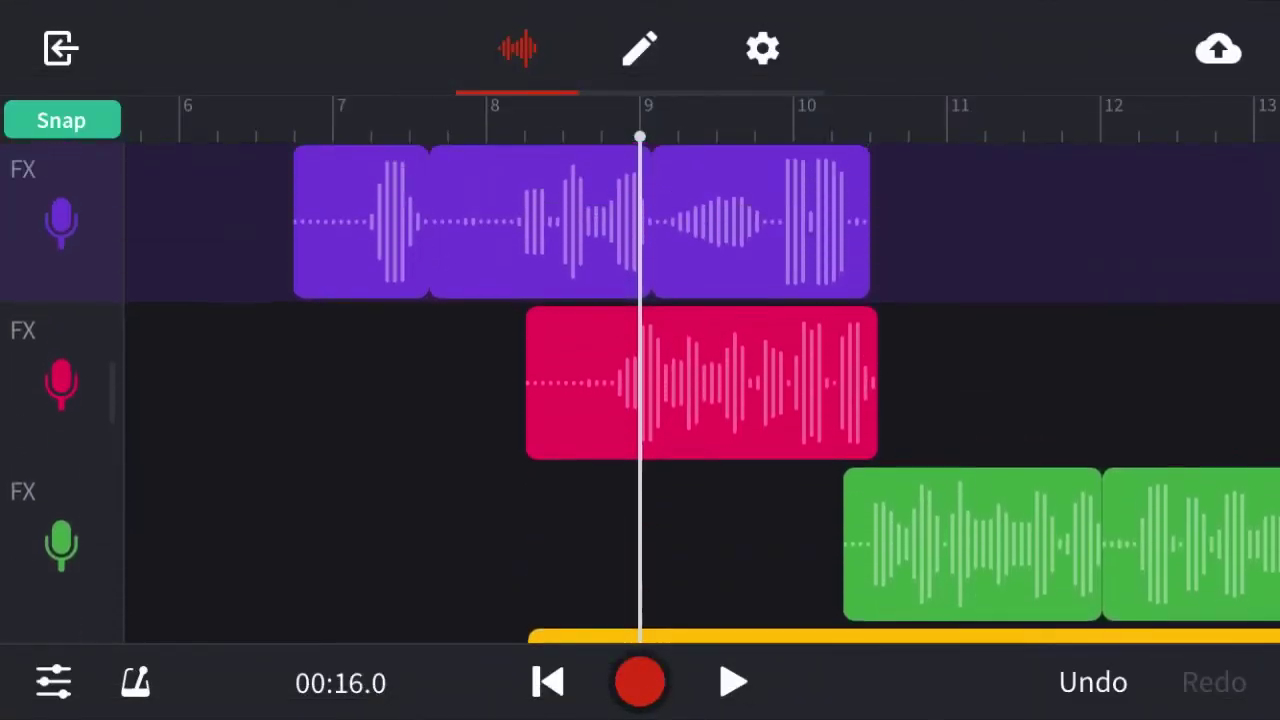
scroll(700, 400, "down", 2)
left_click(62, 570)
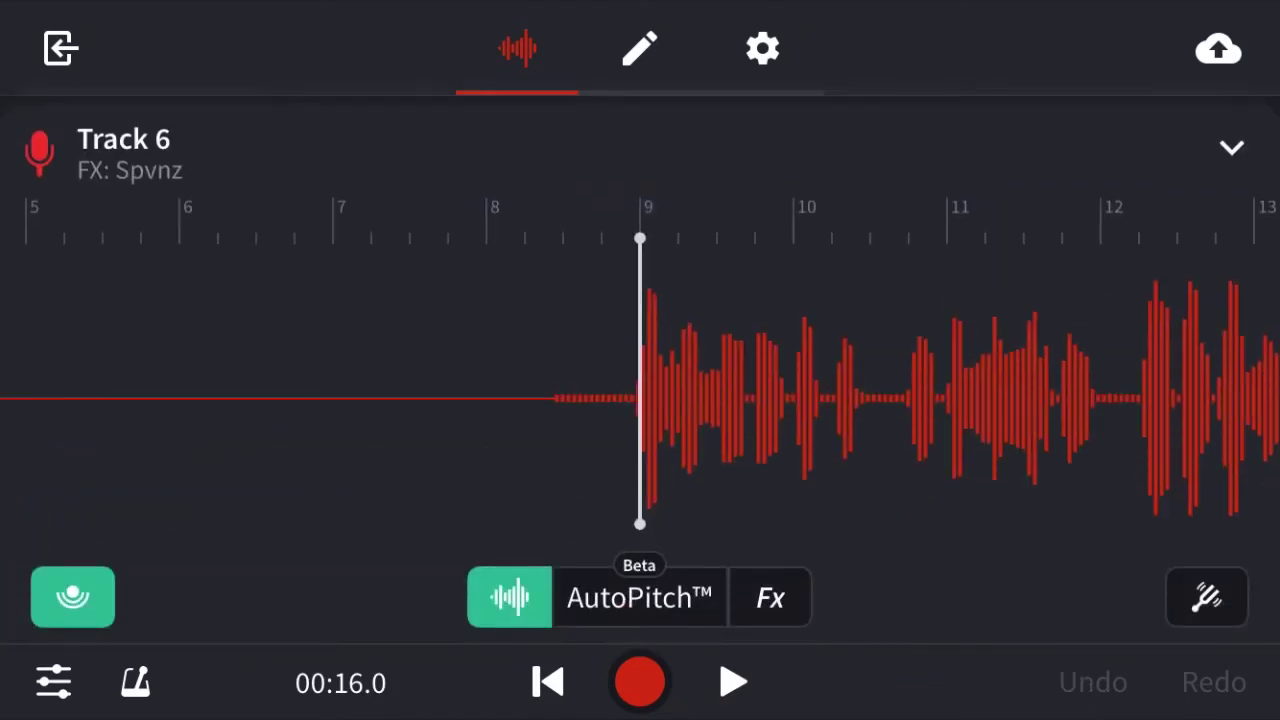
Step: Open Track 6's Spvnz effect chain and inspect its BL 1176 compressor settings
left_click(770, 597)
left_click(718, 283)
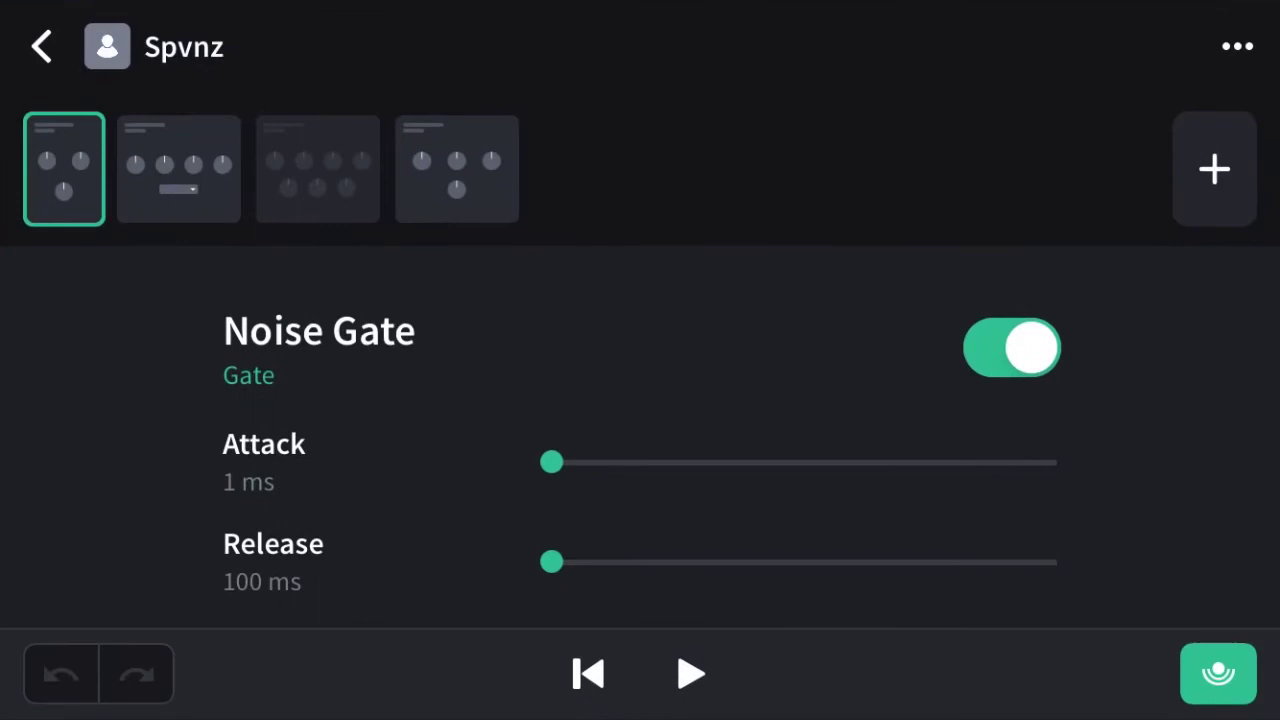
scroll(640, 440, "down", 5)
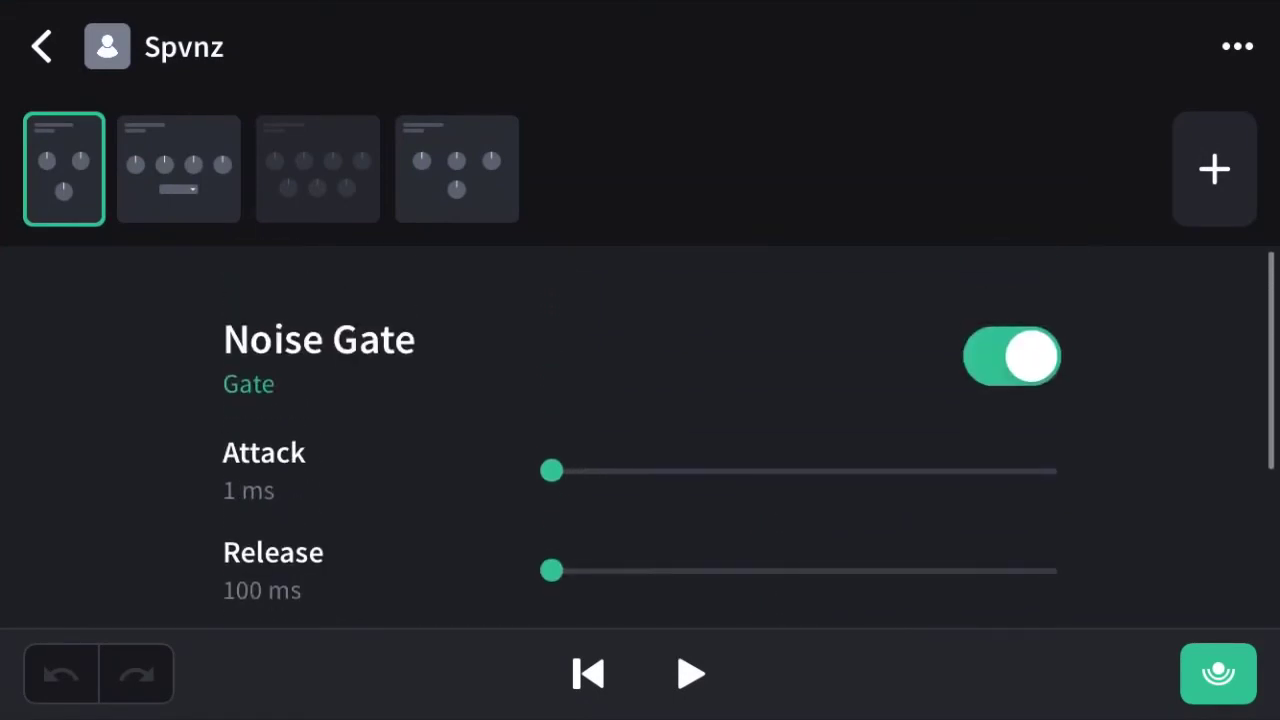
left_click(178, 169)
scroll(640, 440, "down", 3)
scroll(640, 440, "up", 2)
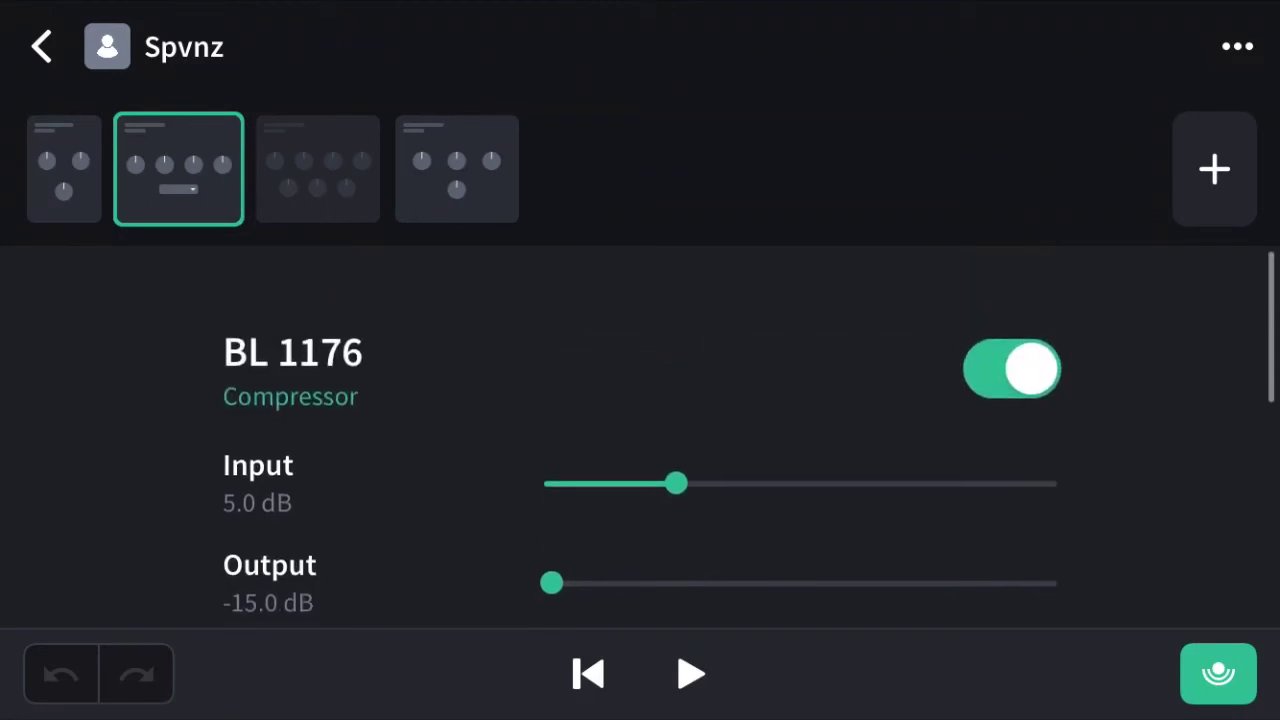
scroll(640, 440, "down", 6)
scroll(640, 440, "up", 3)
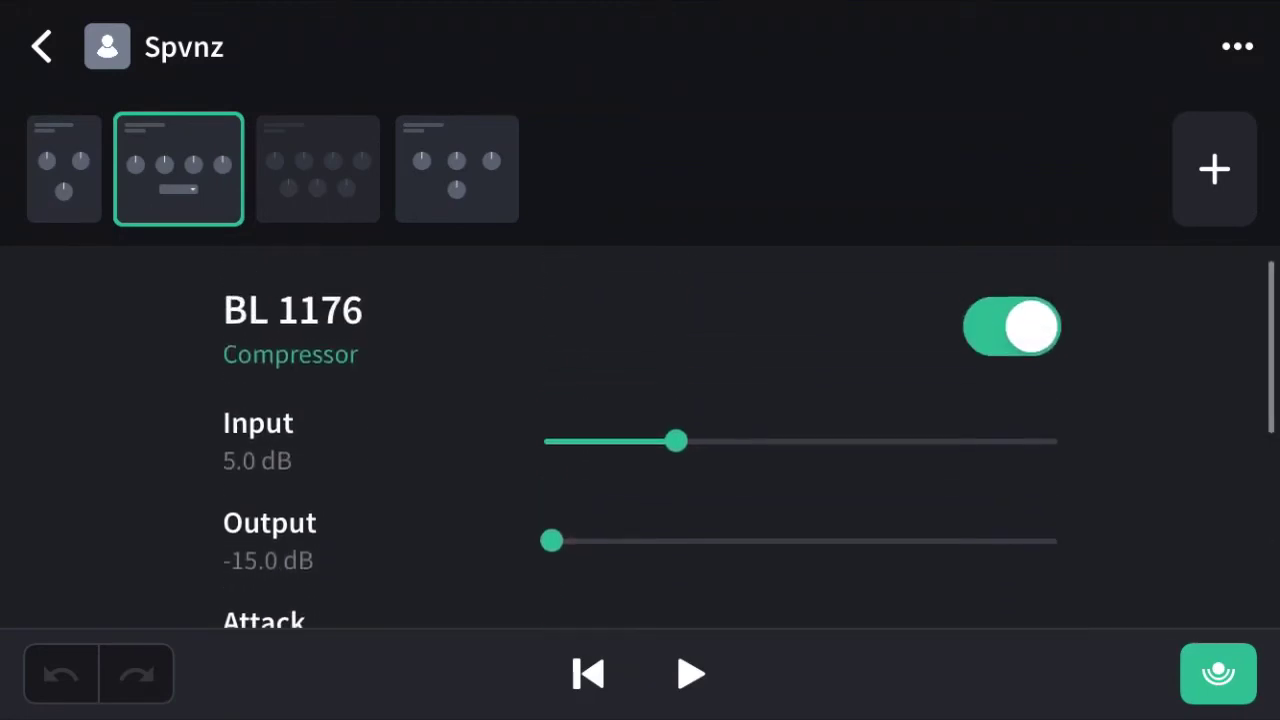
scroll(640, 440, "up", 1)
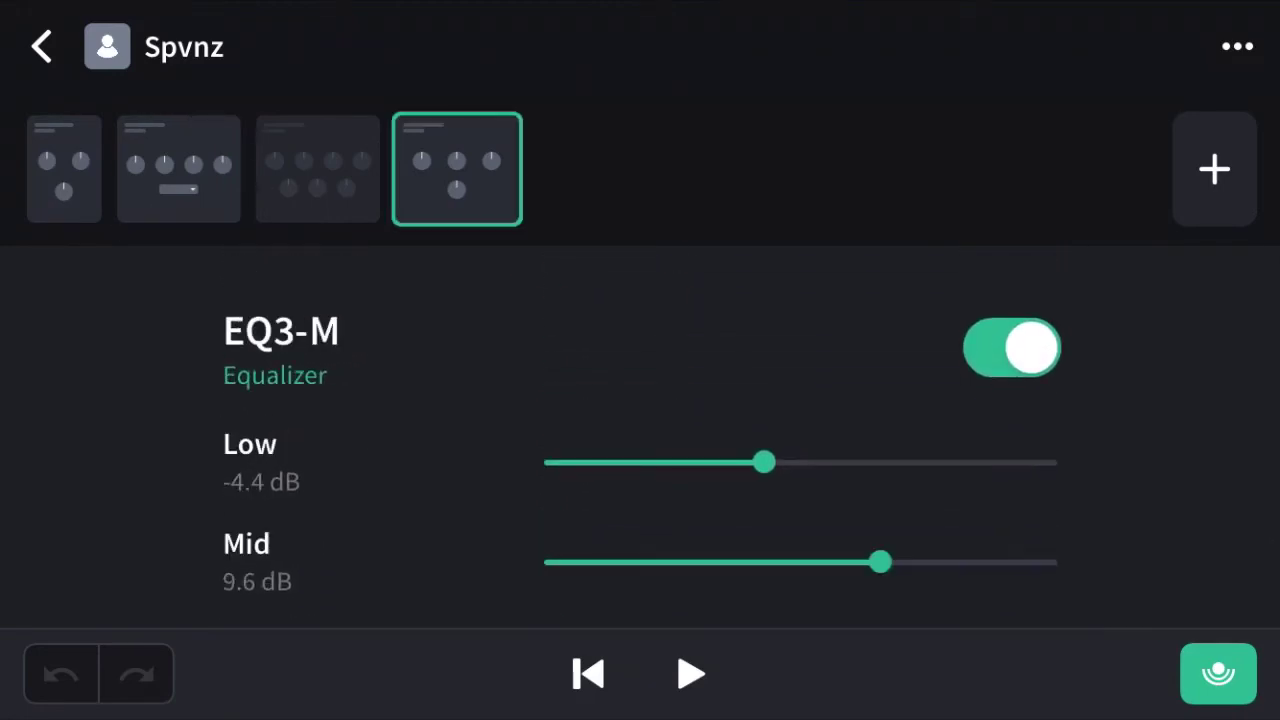
scroll(640, 440, "down", 2)
scroll(640, 440, "down", 2)
scroll(640, 440, "up", 2)
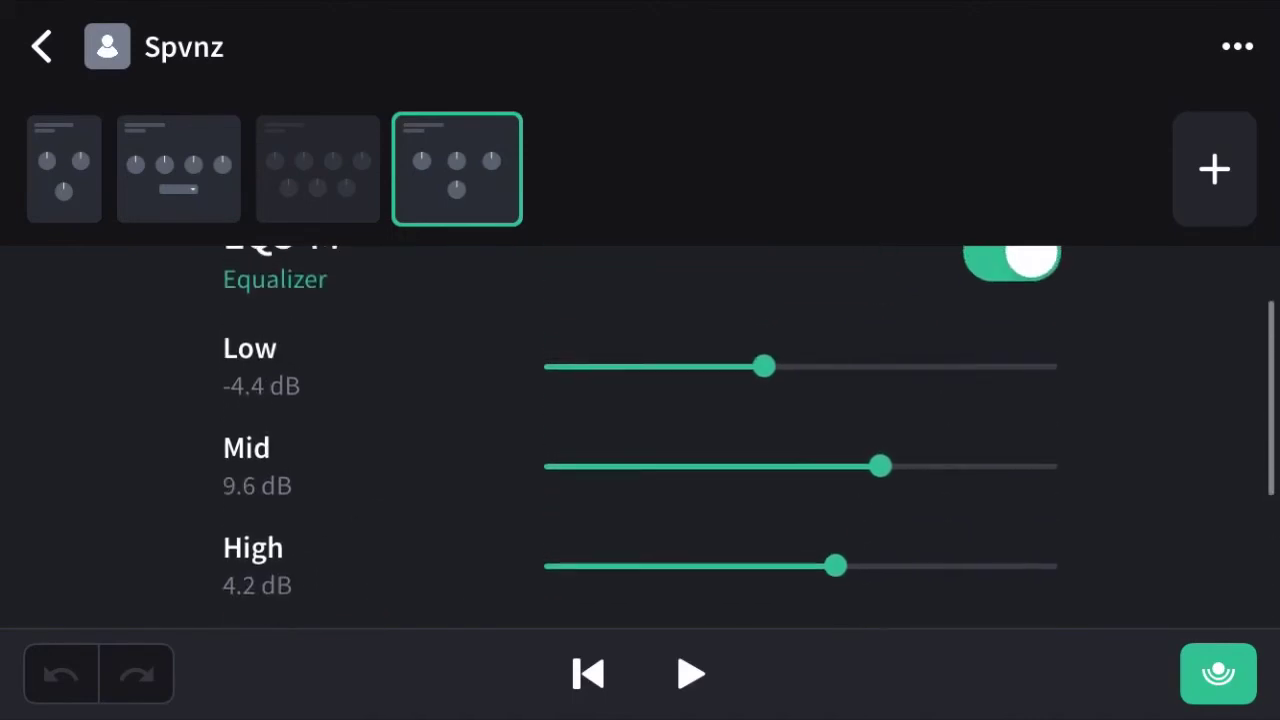
scroll(640, 440, "down", 2)
scroll(640, 440, "down", 3)
scroll(640, 440, "up", 4)
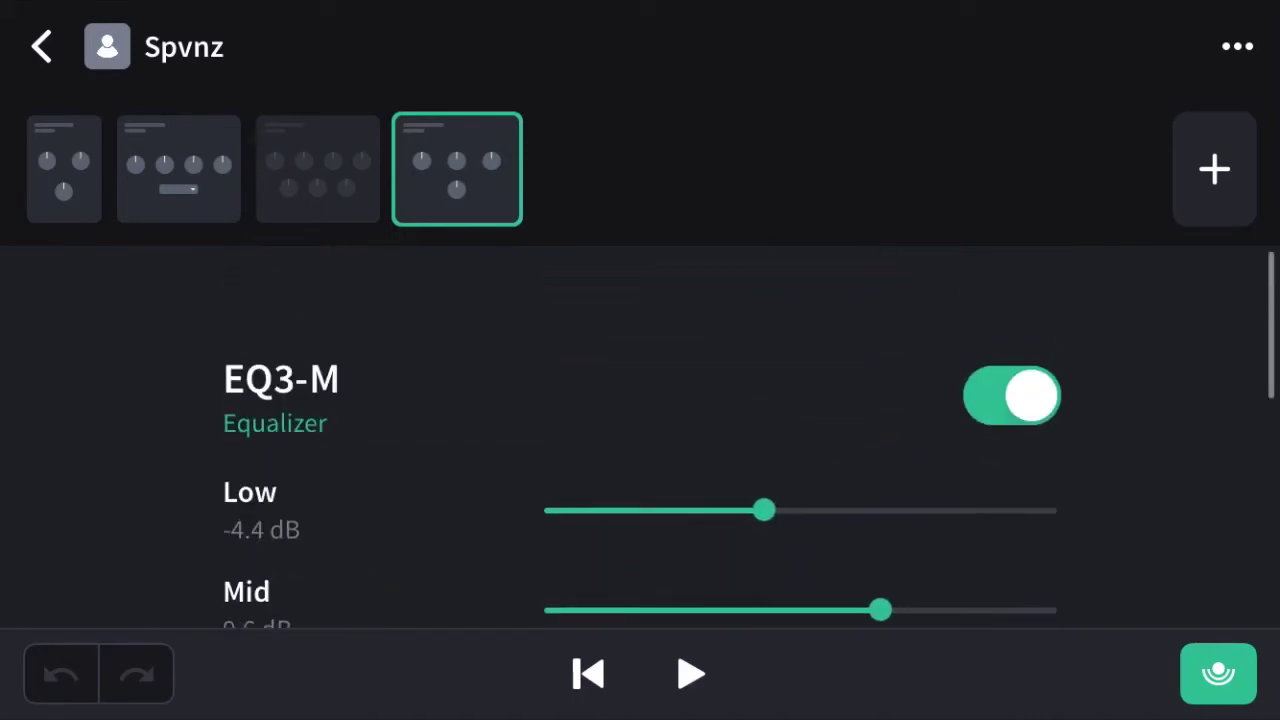
scroll(640, 440, "up", 1)
Step: Close the Spvnz editor and Track 6's preset panel, toggle the mixer, and pause
left_click(42, 46)
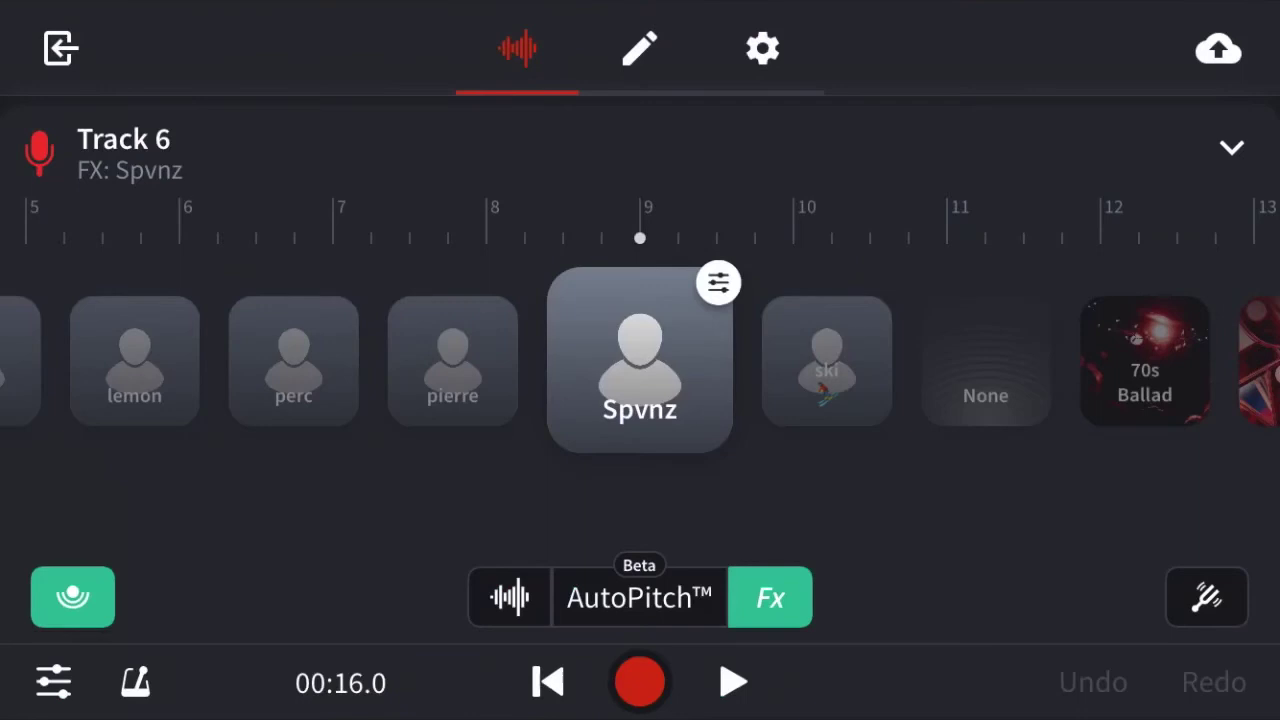
left_click(1232, 147)
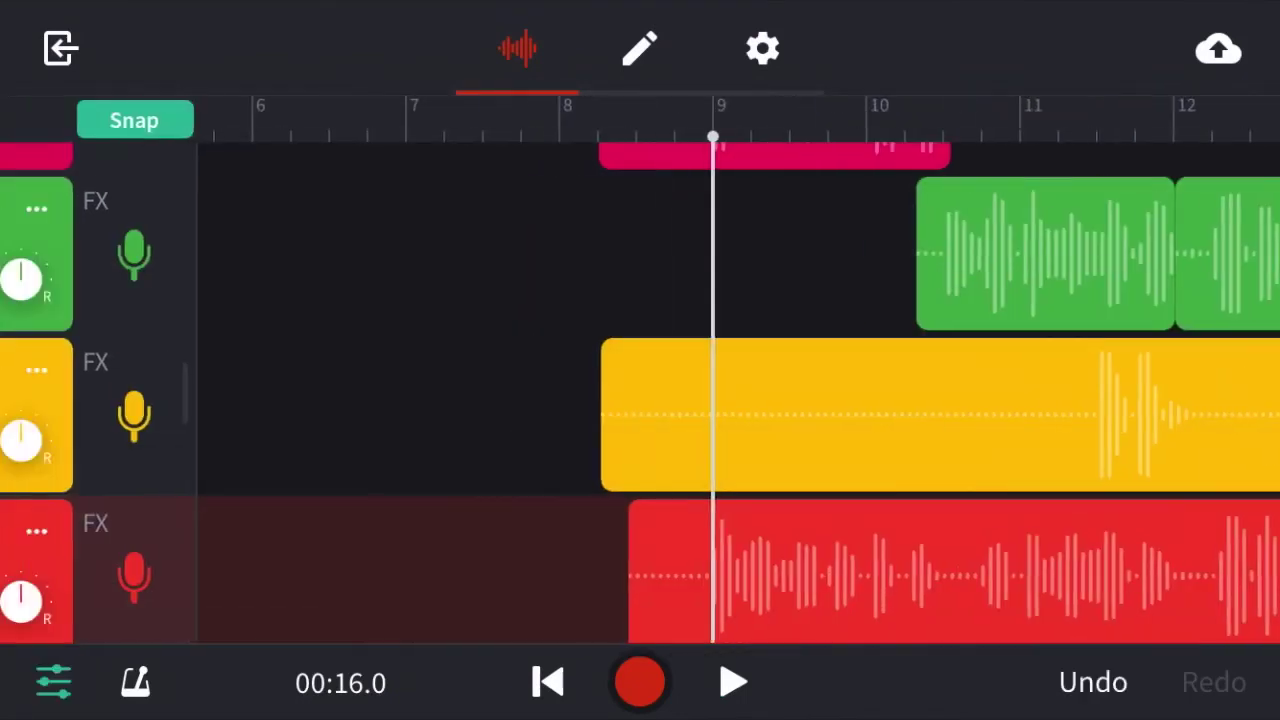
left_click_drag(60, 400, 600, 400)
scroll(640, 400, "up", 4)
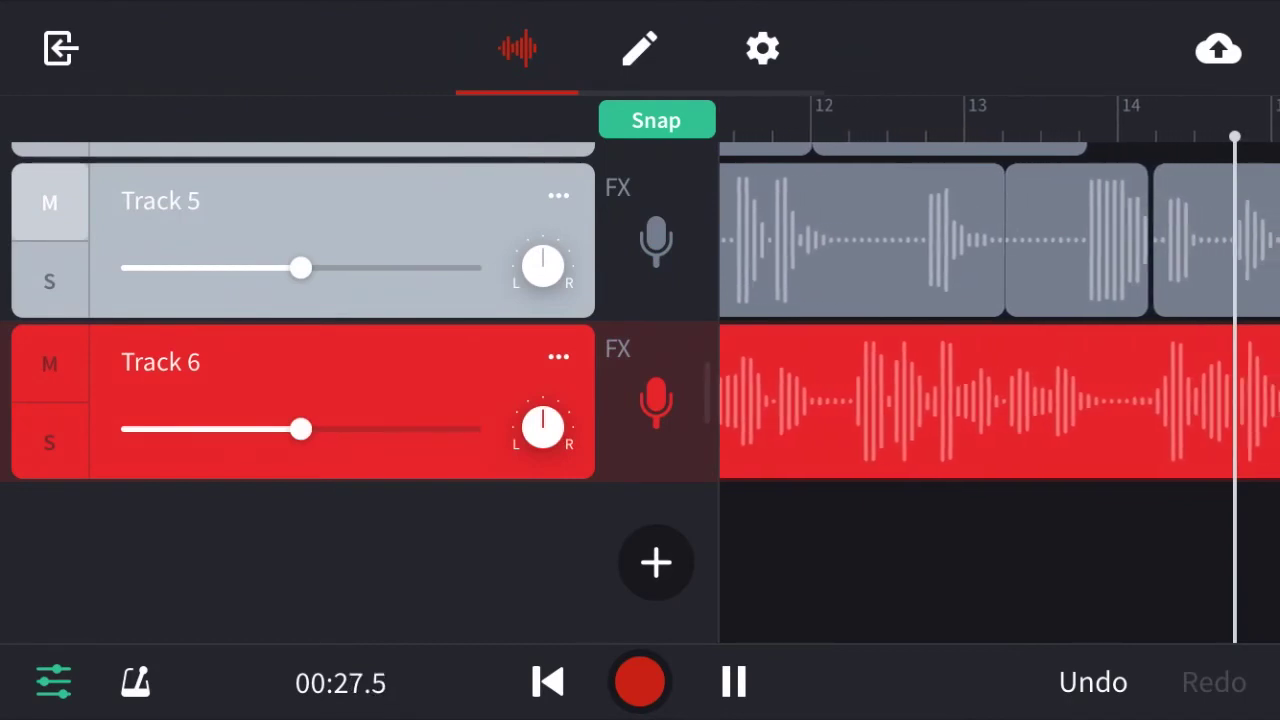
left_click_drag(700, 400, 100, 400)
left_click(733, 682)
Step: Play the vocals from about 17 s, stop near 28 s, rewind to 16 s, show the mixer
left_click_drag(640, 130, 900, 130)
left_click_drag(500, 130, 750, 130)
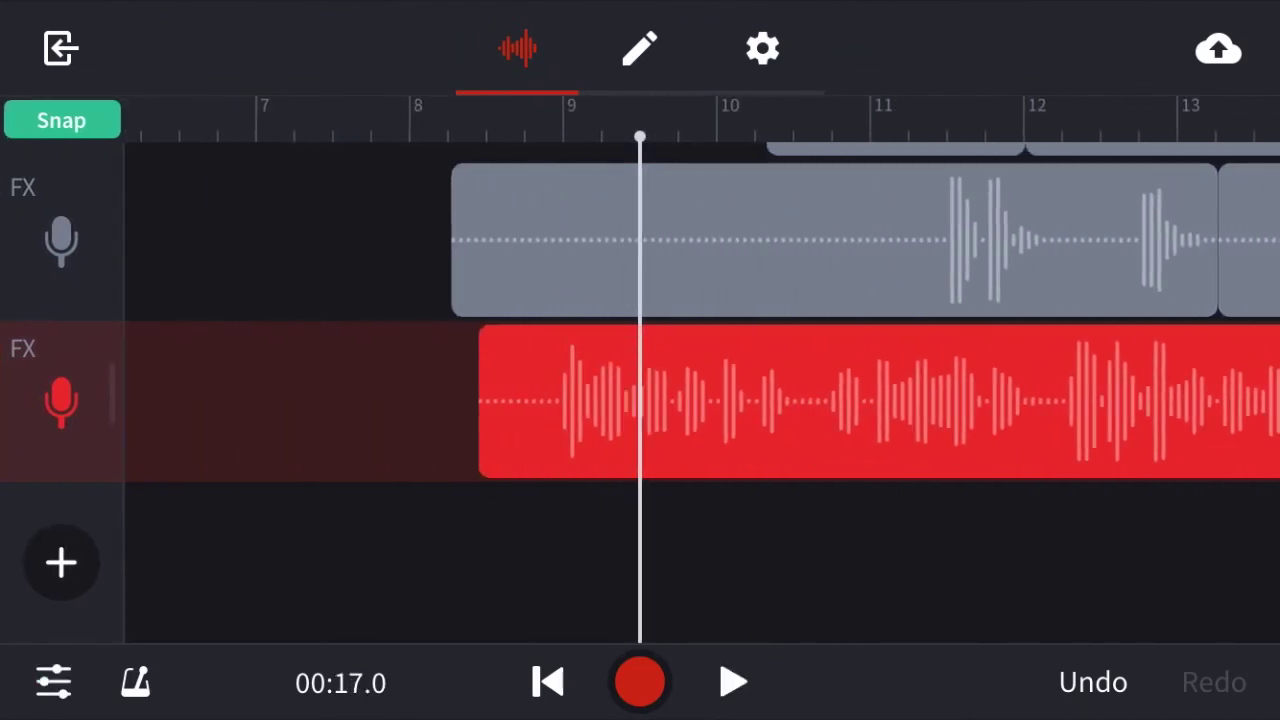
left_click(733, 682)
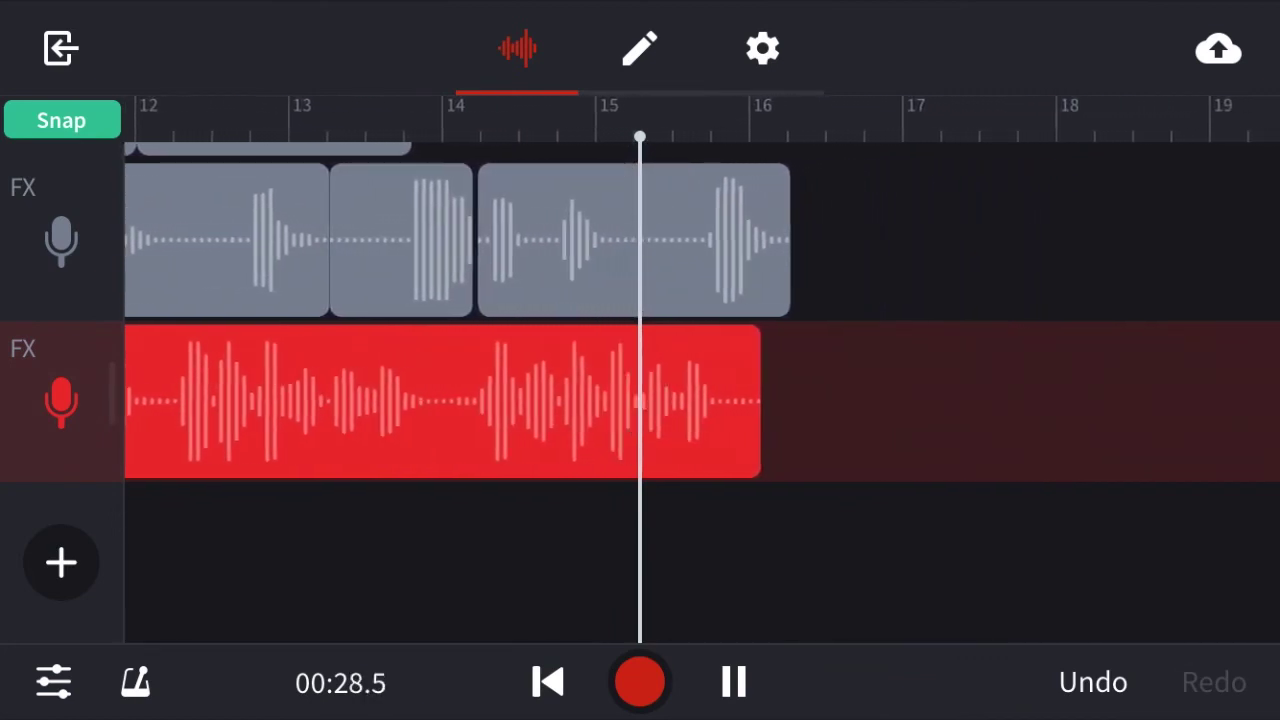
left_click(733, 683)
left_click_drag(500, 560, 790, 560)
left_click_drag(400, 560, 1000, 560)
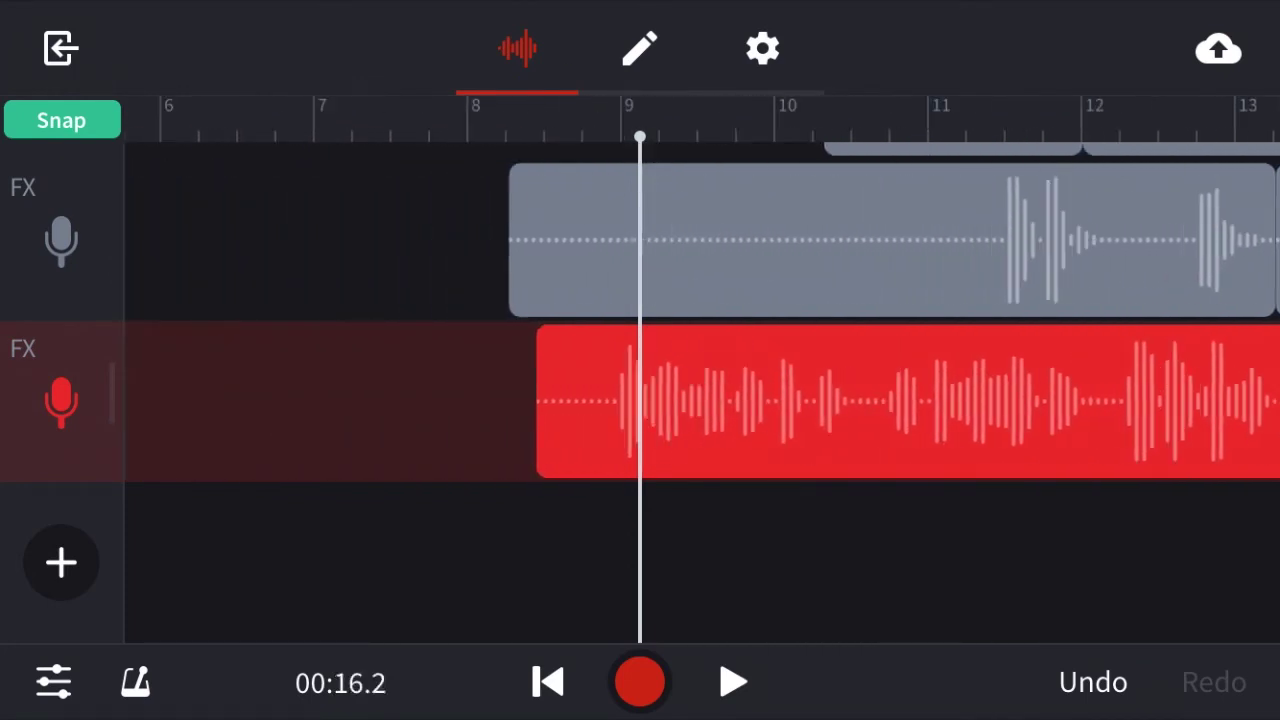
left_click(53, 683)
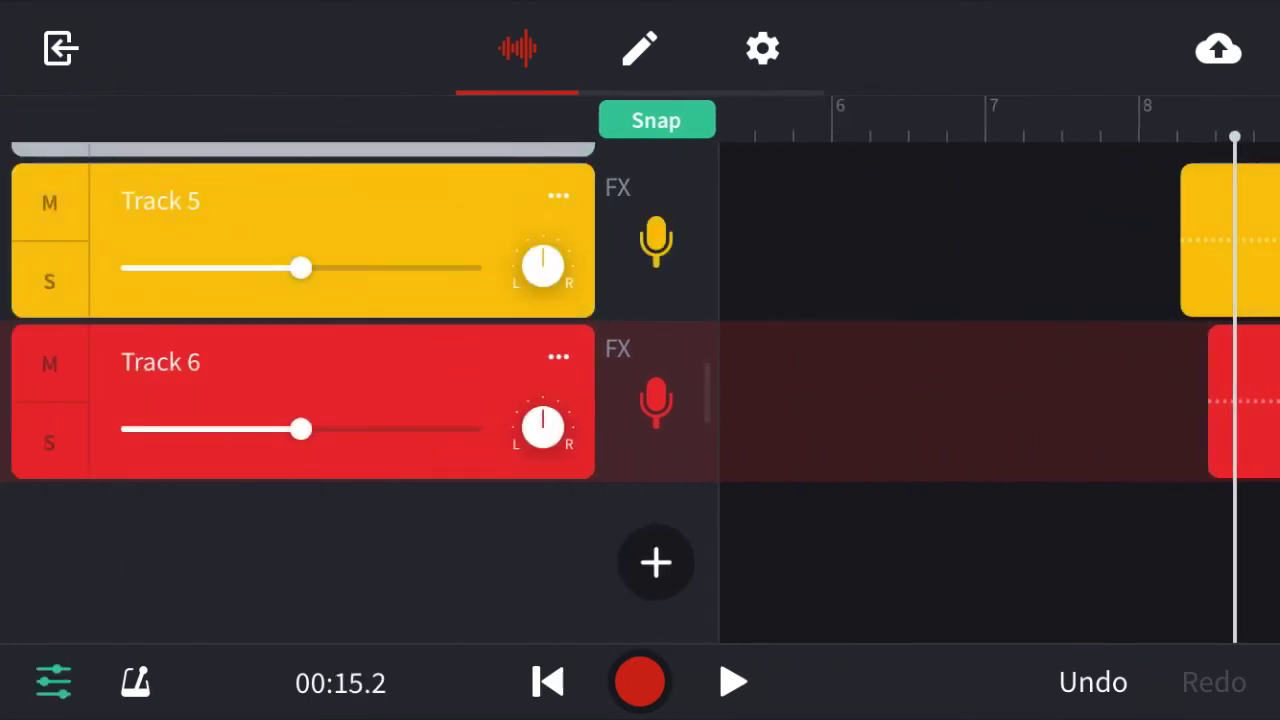
Step: Hide the mixer, play from about 13 s to 30.5 s, then reopen the mixer
left_click(53, 683)
left_click(733, 683)
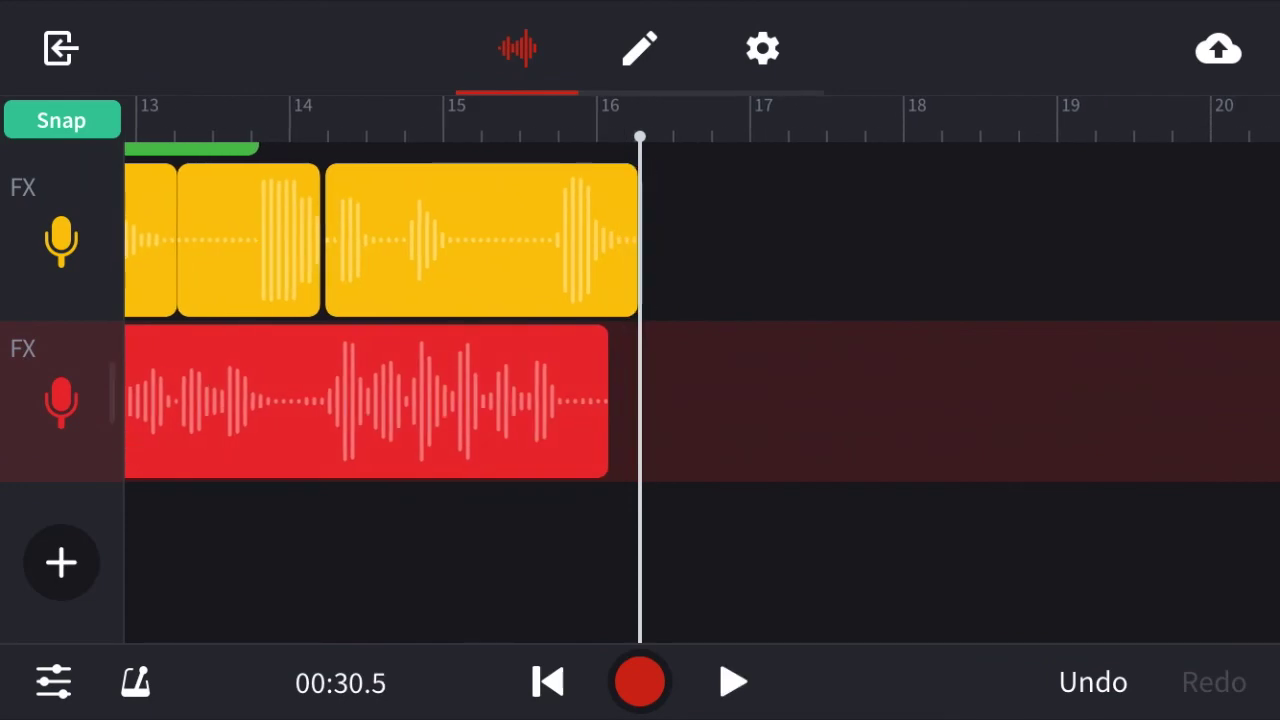
left_click(53, 682)
scroll(300, 350, "up", 5)
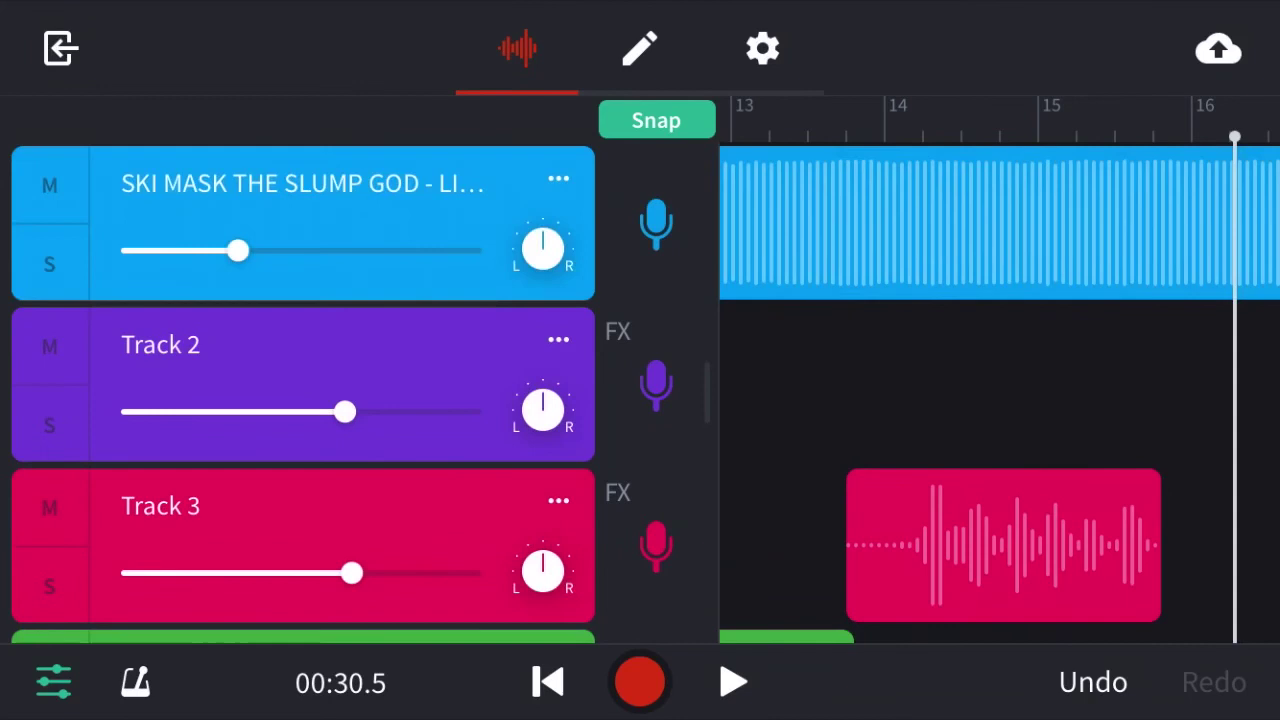
Step: Close the mixer and rewind the timeline to about 13 seconds under the beat
mouse_move(800, 400)
left_mouse_down()
mouse_move(1200, 400)
mouse_move(1100, 400)
left_mouse_up()
left_click(53, 682)
left_click_drag(700, 400, 930, 400)
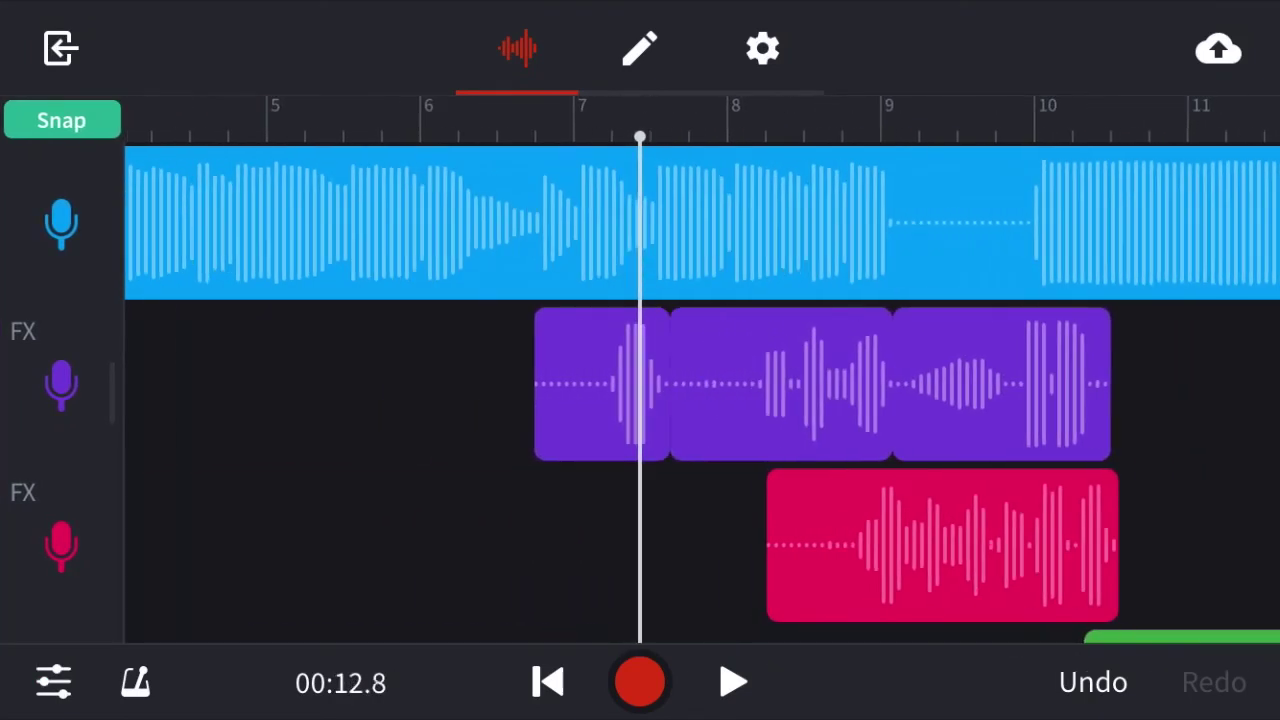
mouse_move(800, 400)
left_mouse_down()
mouse_move(700, 400)
mouse_move(840, 400)
mouse_move(744, 400)
left_mouse_up()
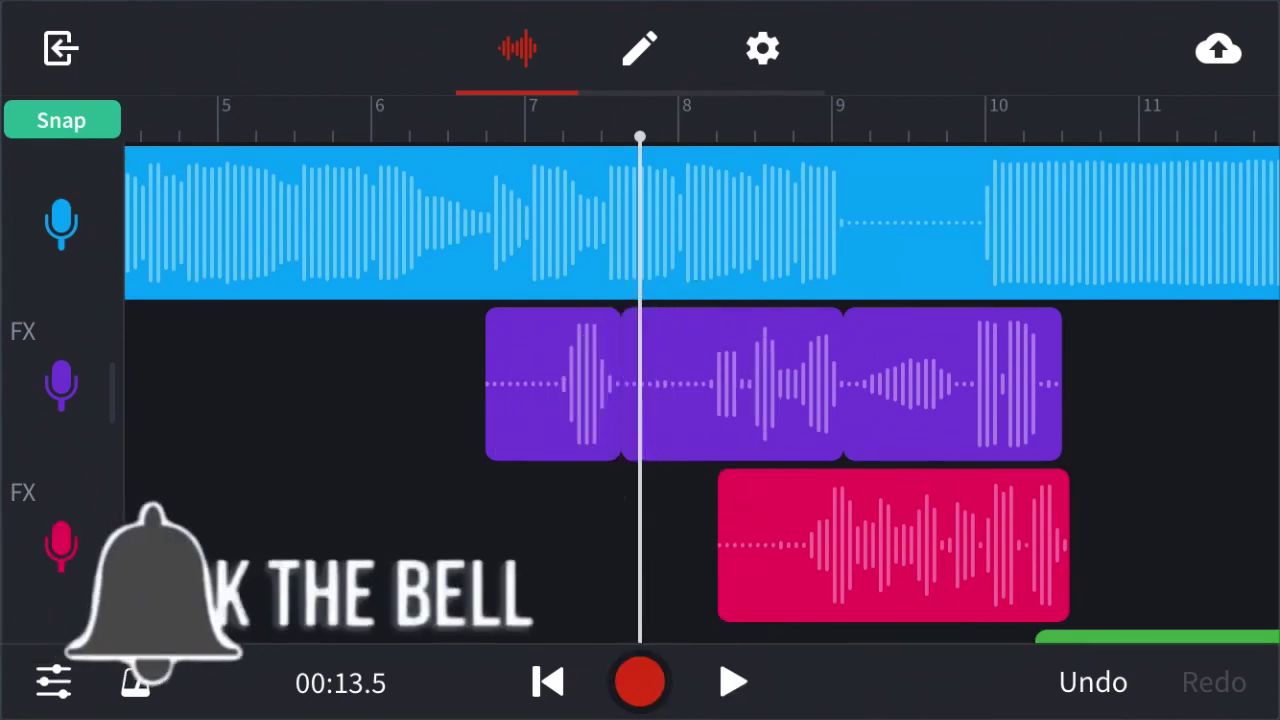
Step: Start playback of the beat and vocal clips from about 13.5 seconds
key("space")
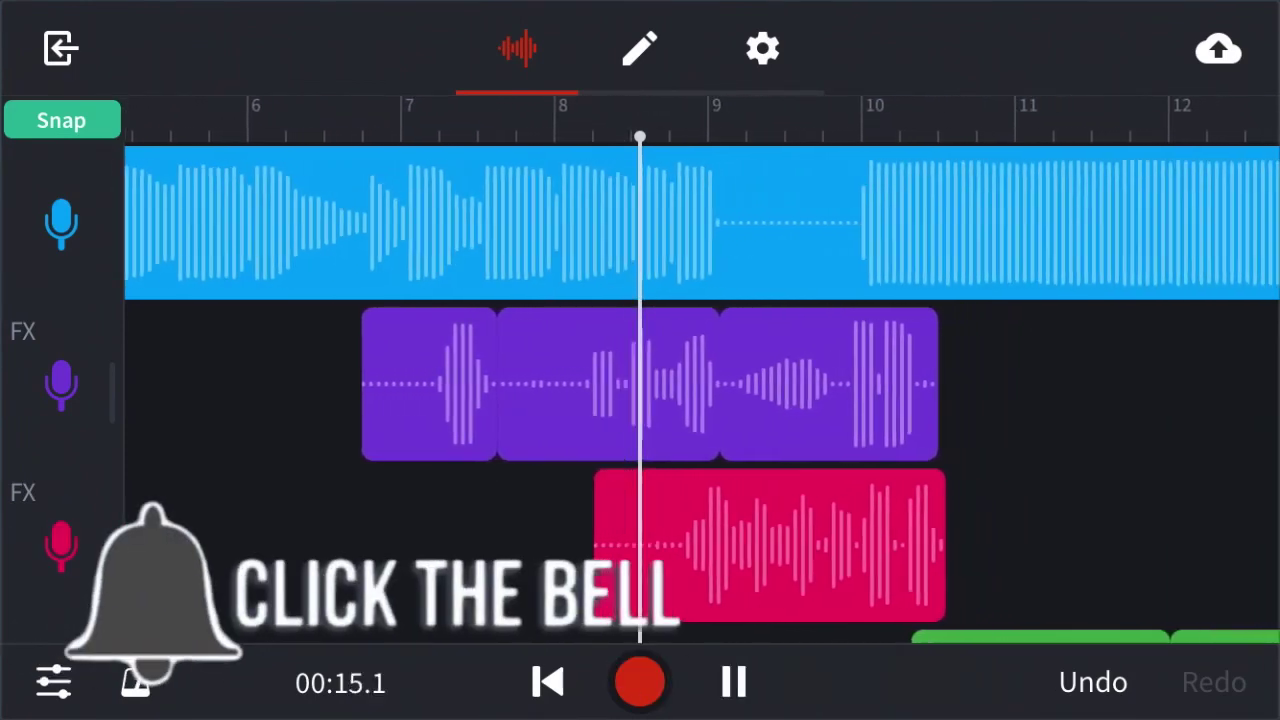